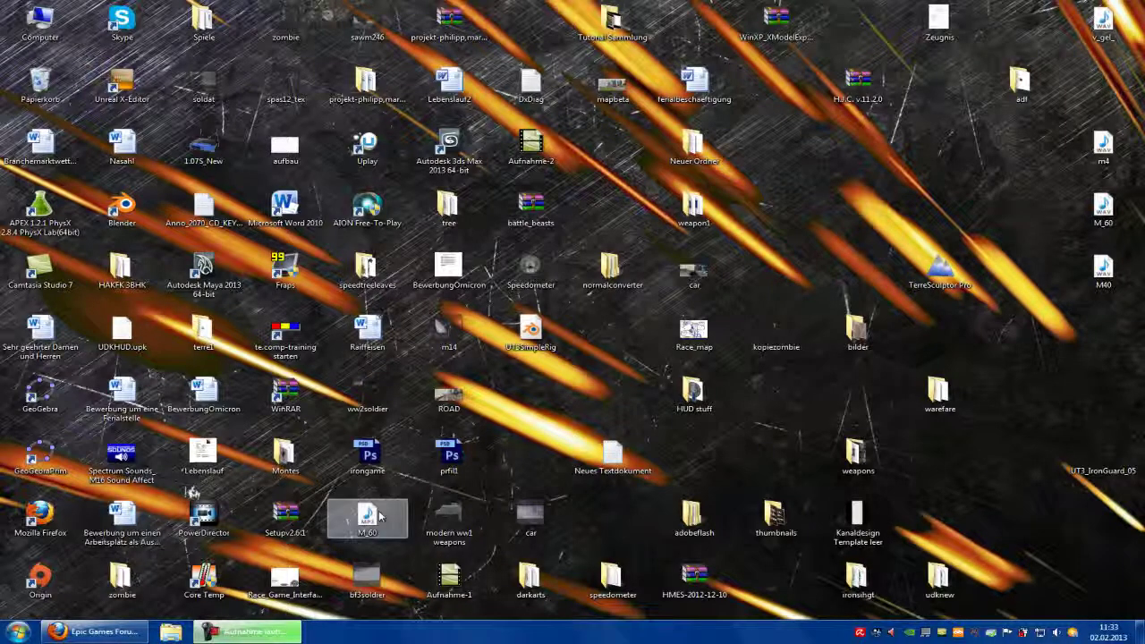
Launch the UDK Editor from the Start menu and dismiss the ambiguous package name warning.
left_click(18, 632)
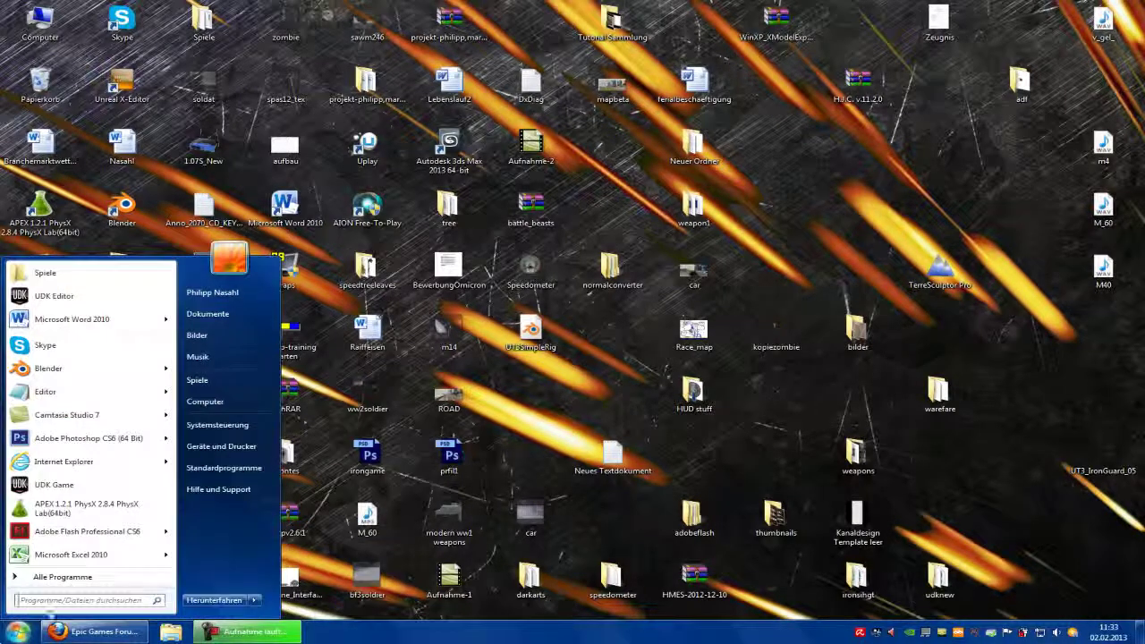
right_click(96, 305)
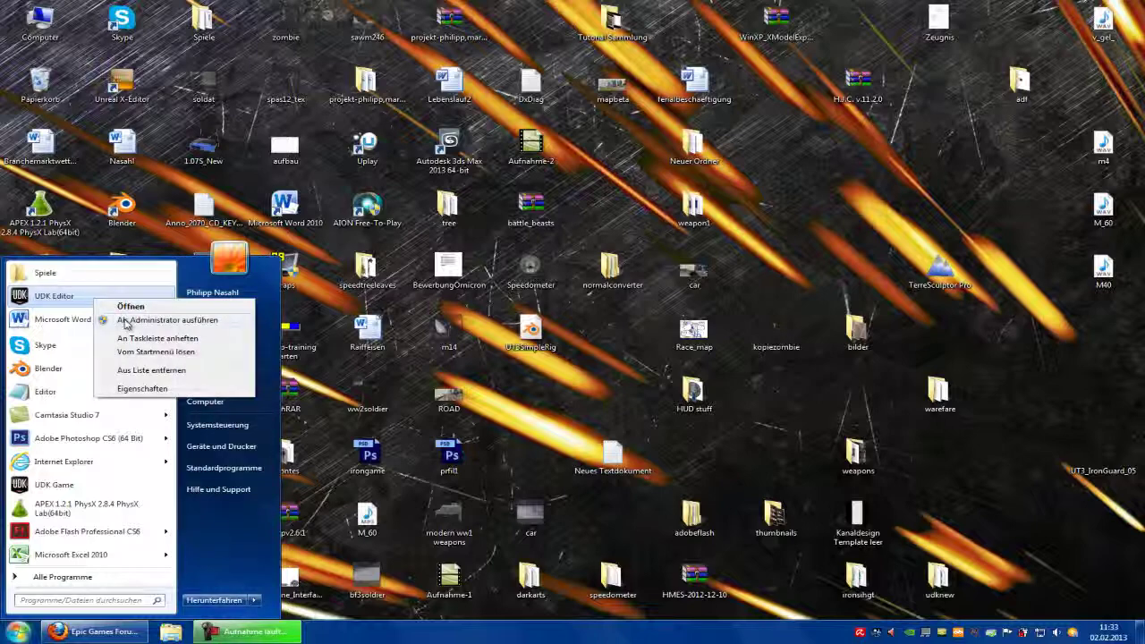
left_click(126, 324)
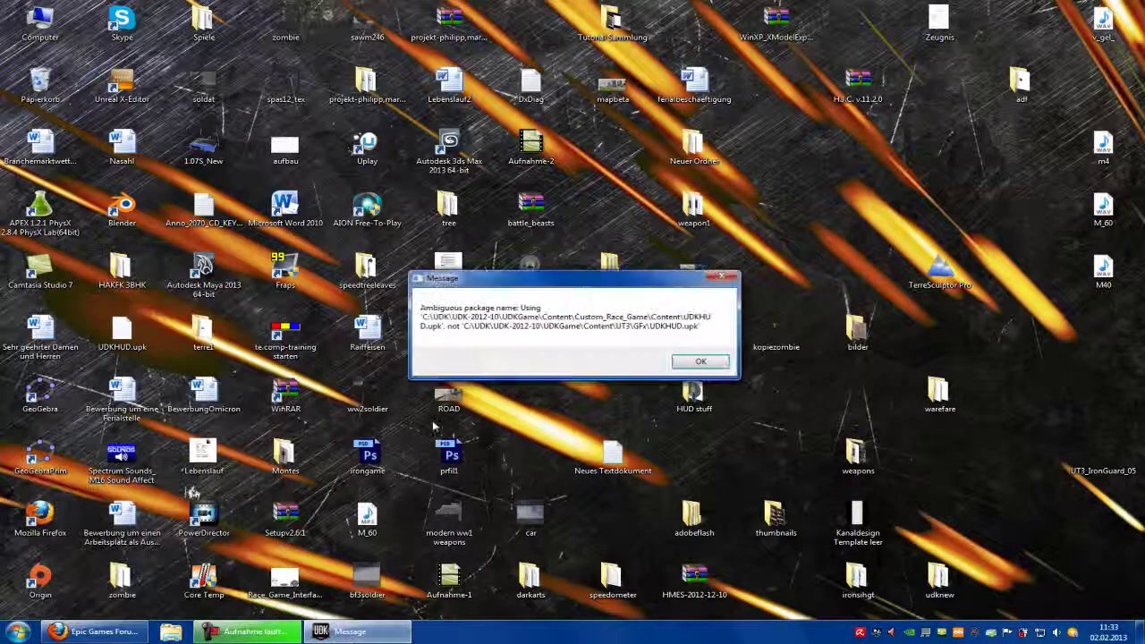
left_click(714, 365)
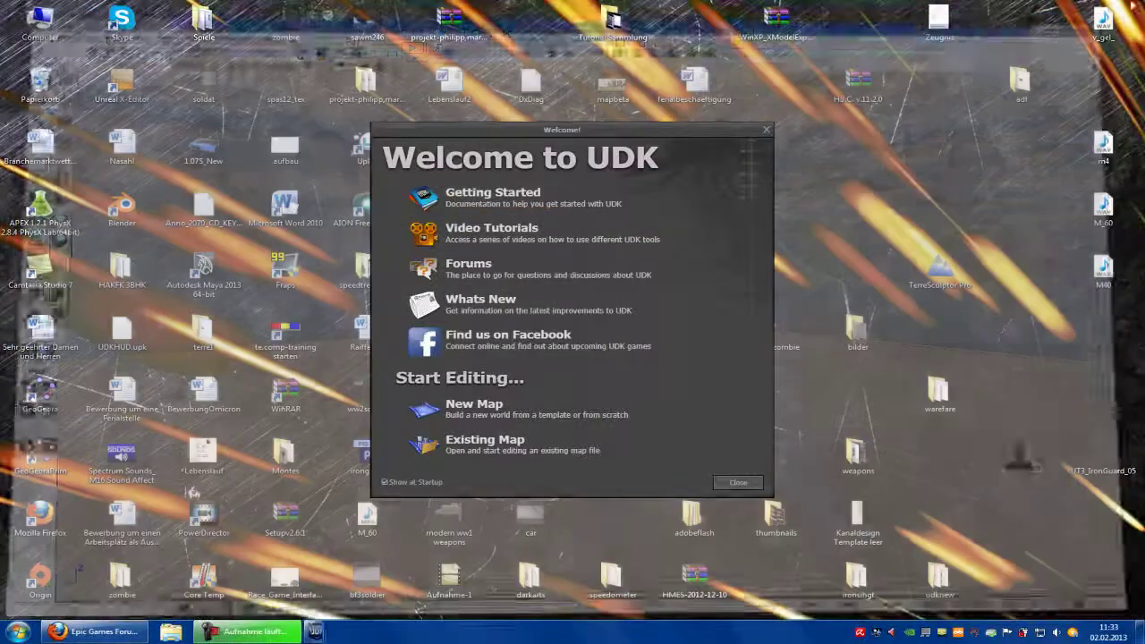
left_click(750, 486)
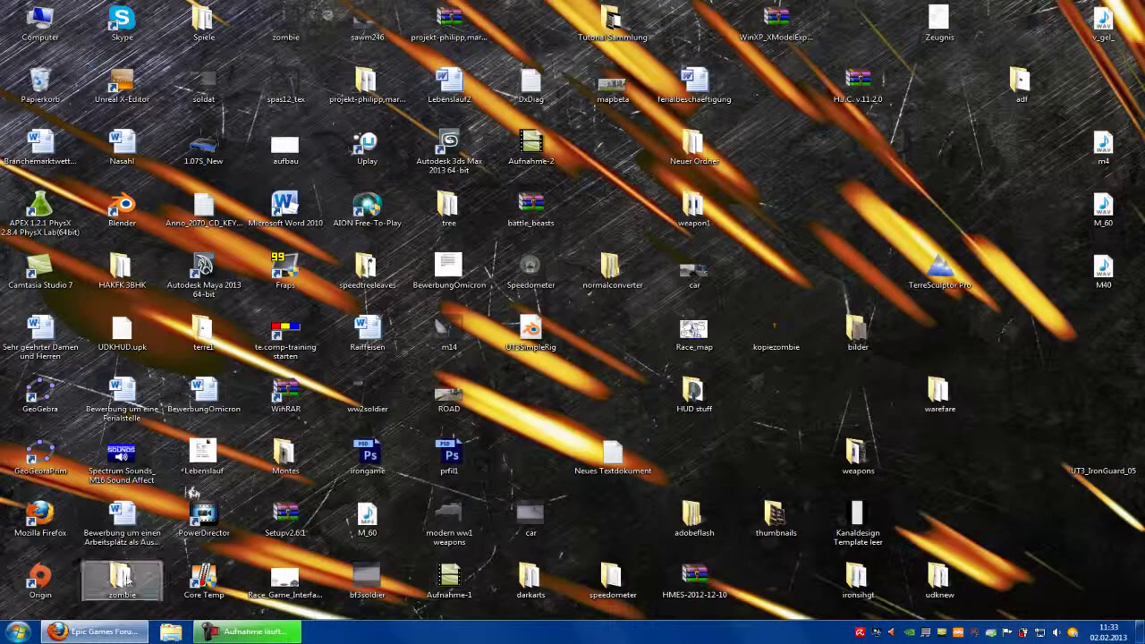
Browse in Explorer to C:\UDK\UDK-2012-10\UDKGame\Splash\PC.
left_click(18, 631)
left_click(183, 405)
double_click(365, 234)
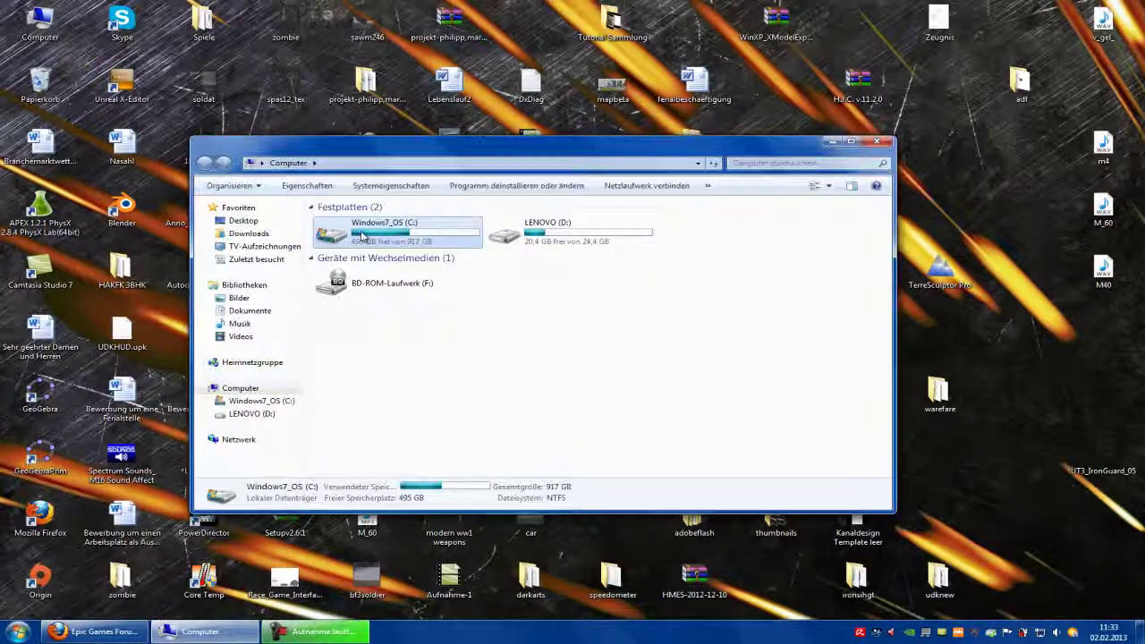
double_click(362, 454)
double_click(358, 260)
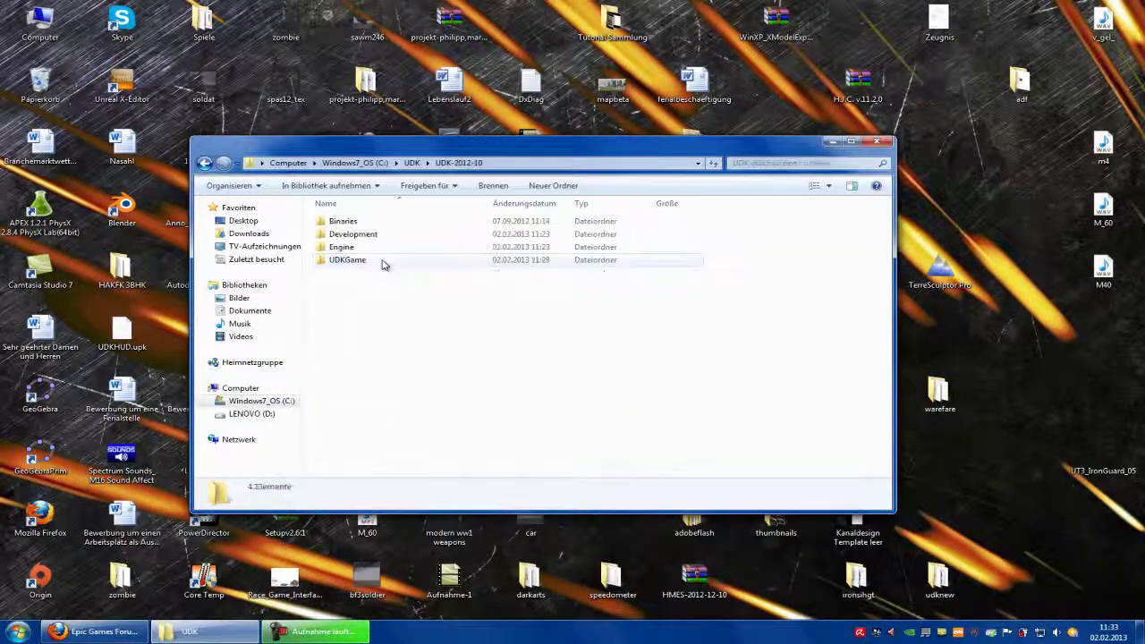
double_click(358, 261)
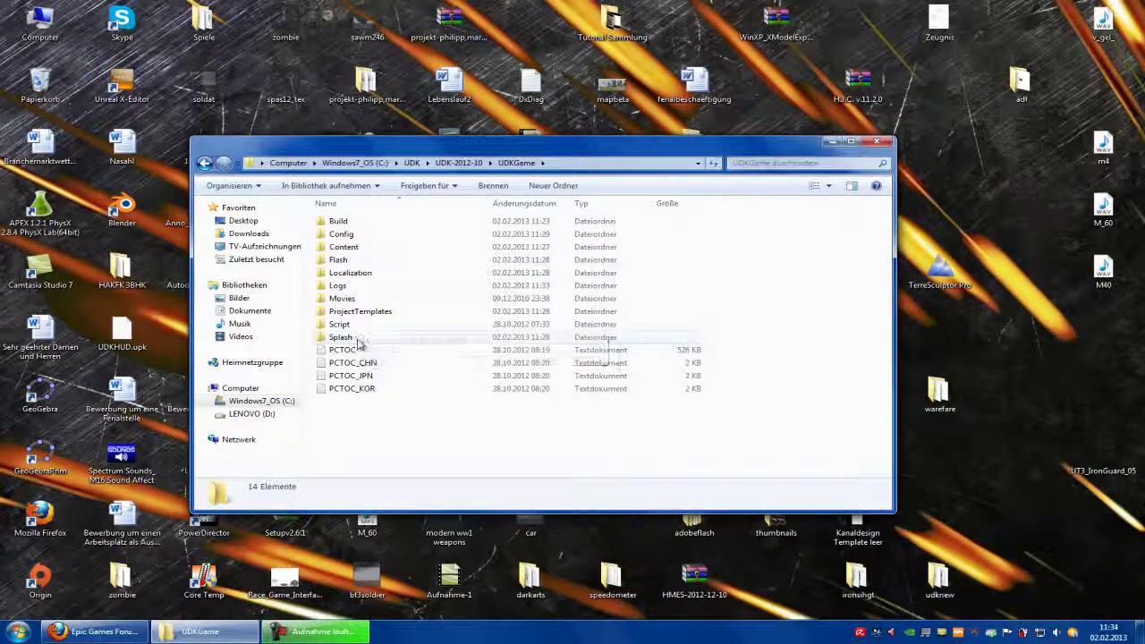
double_click(359, 338)
double_click(334, 233)
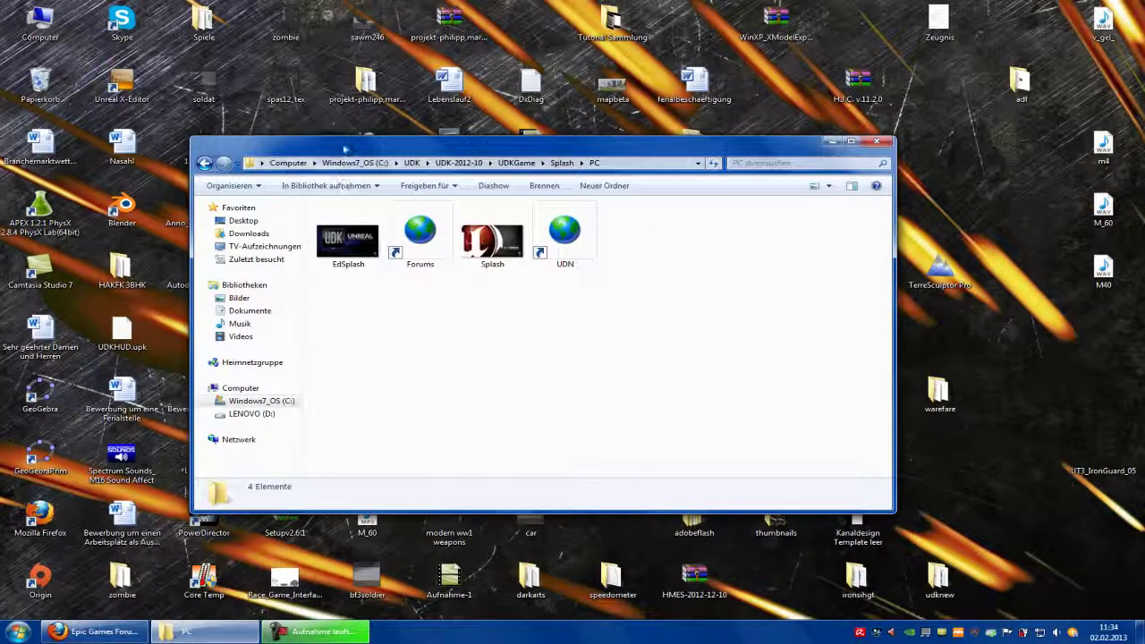
left_click_drag(358, 141, 518, 210)
Open EdSplash with Adobe Photoshop CS6.
left_click(484, 313)
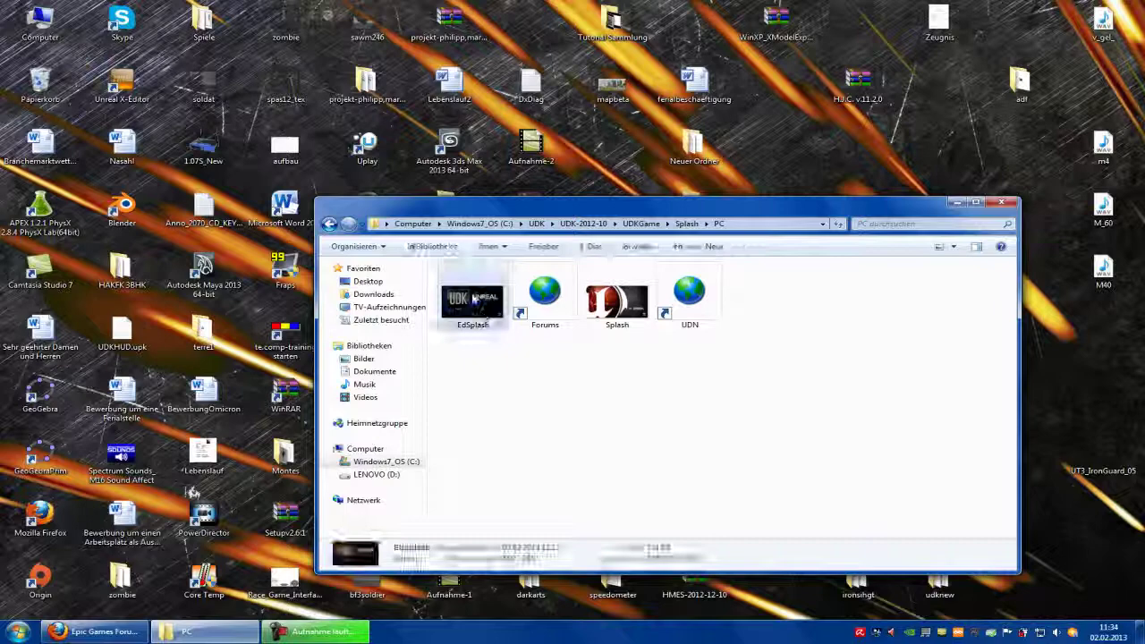
right_click(482, 303)
mouse_move(590, 402)
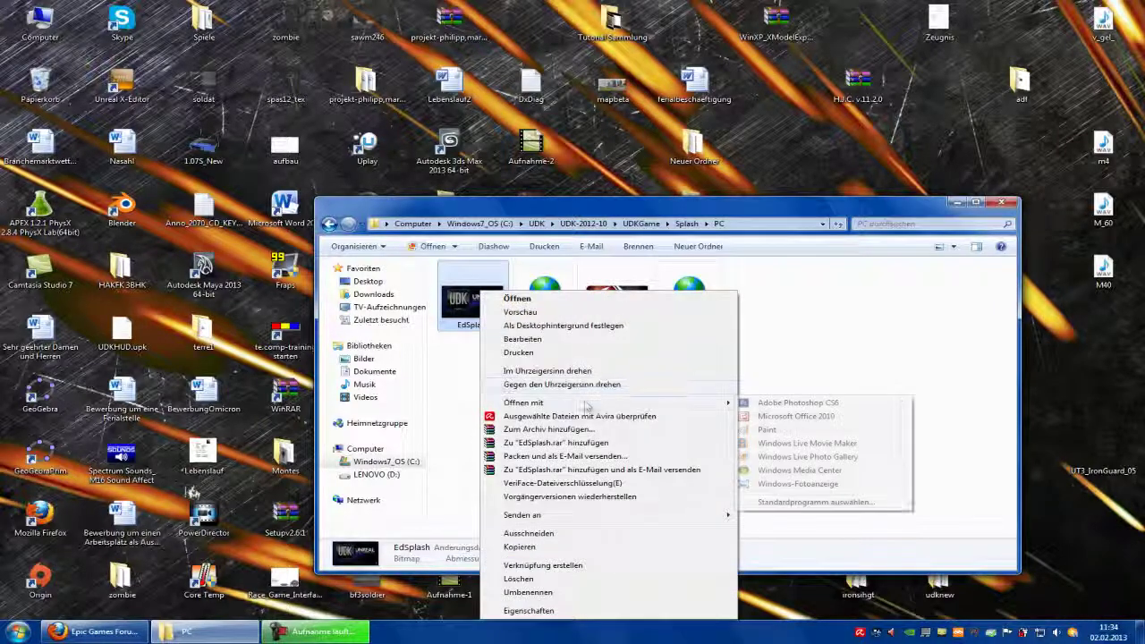
left_click(787, 405)
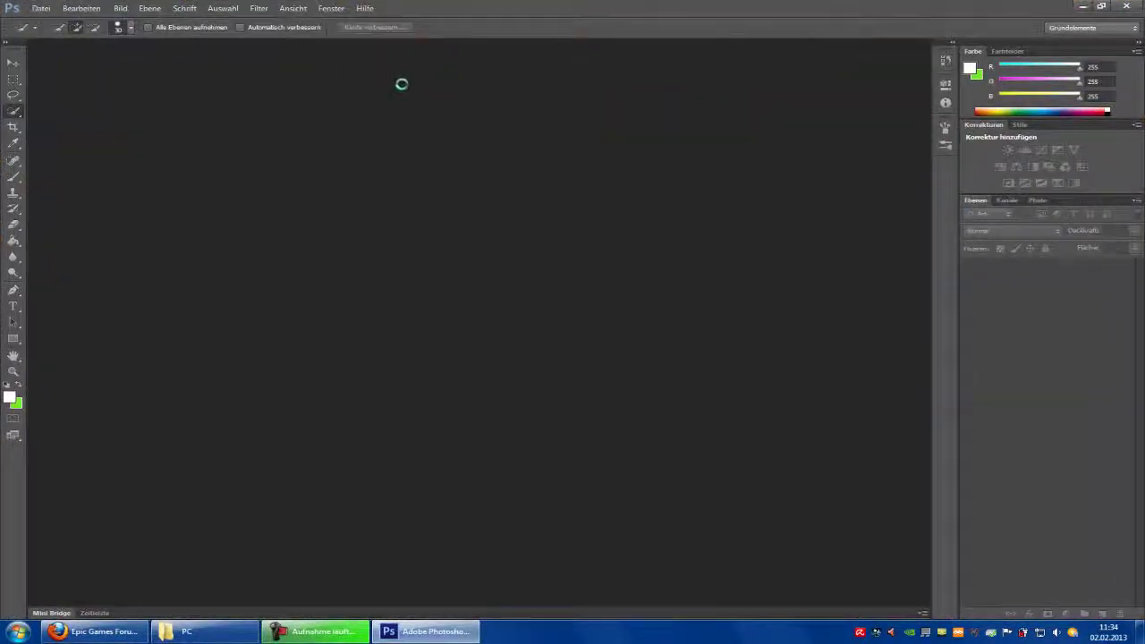
Apply Hue/Saturation with hue -118, saturation +54 and lightness -21 to turn the glow green.
left_click(120, 8)
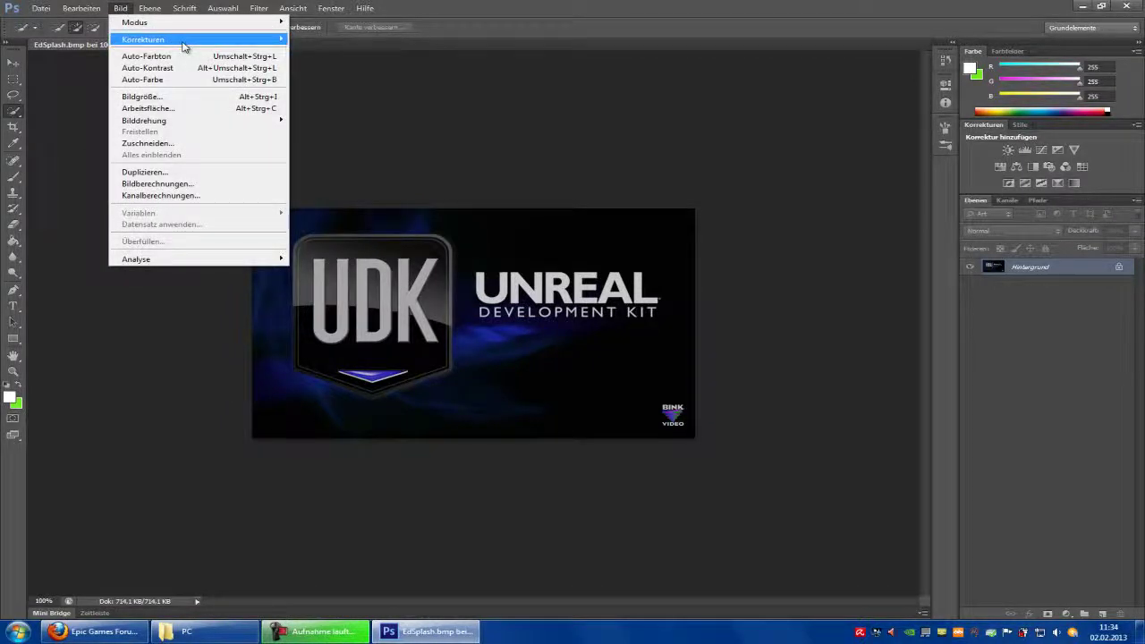
mouse_move(183, 43)
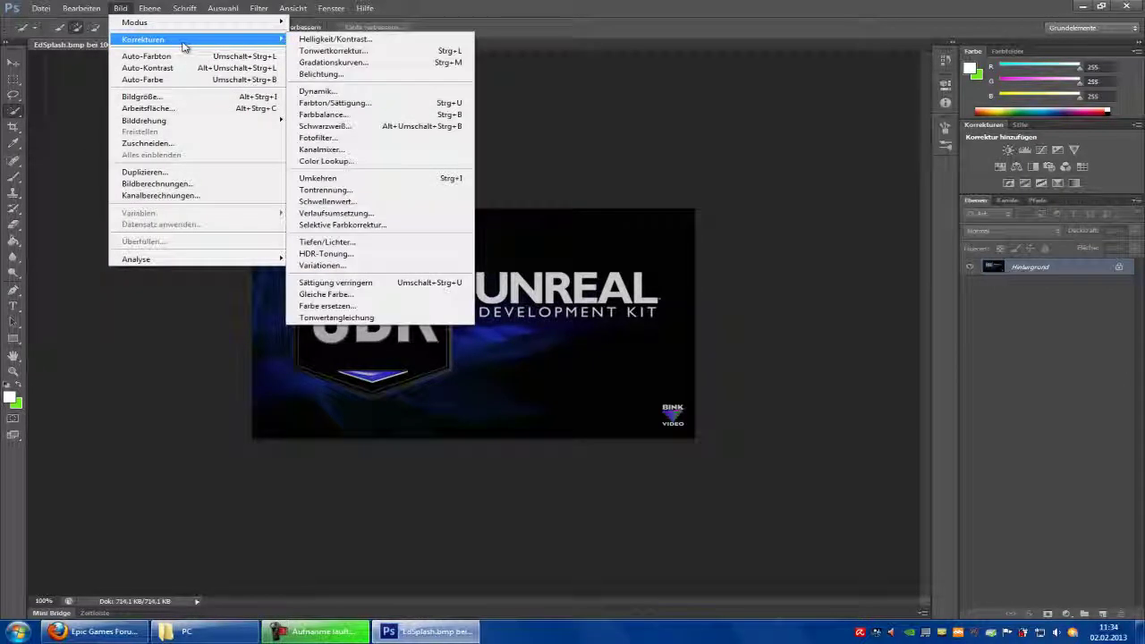
left_click(346, 104)
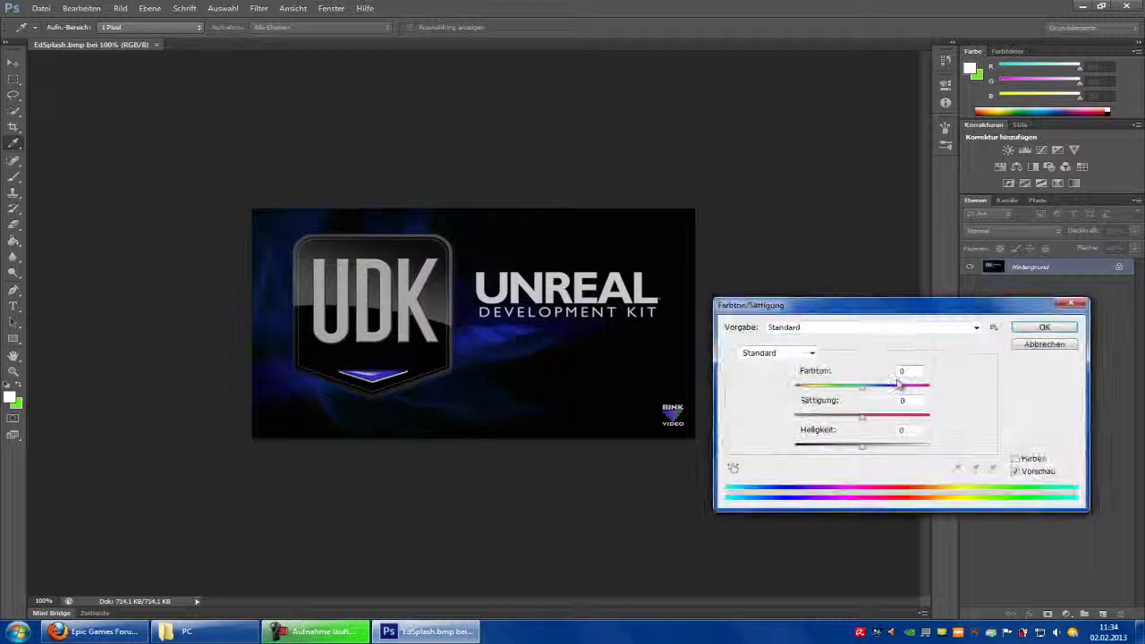
left_click_drag(841, 391, 812, 394)
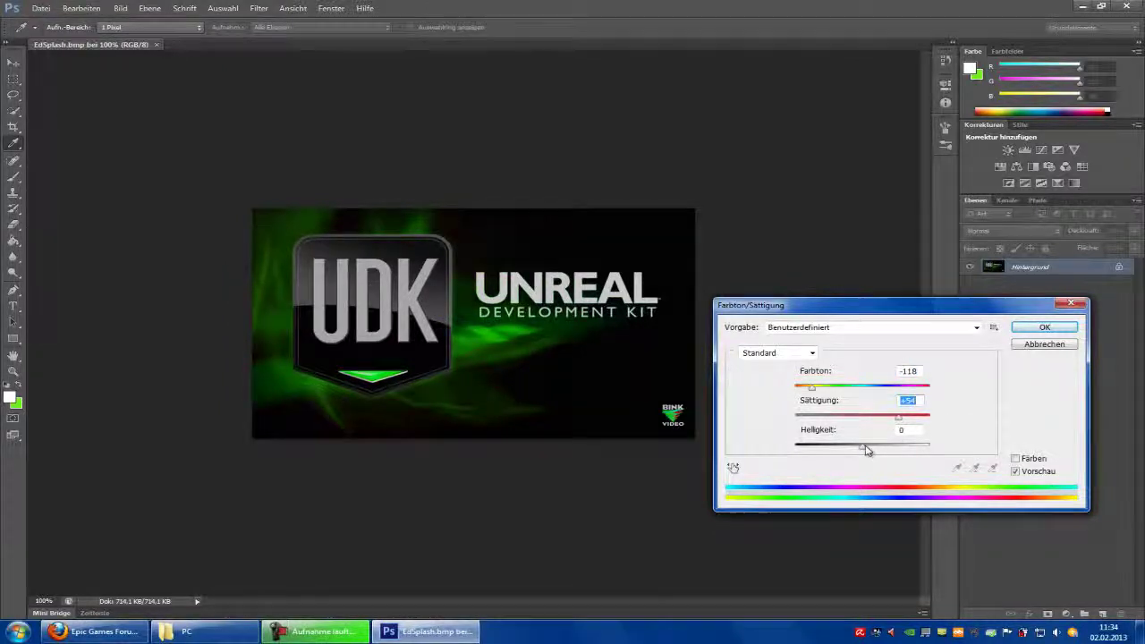
left_click_drag(866, 450, 852, 454)
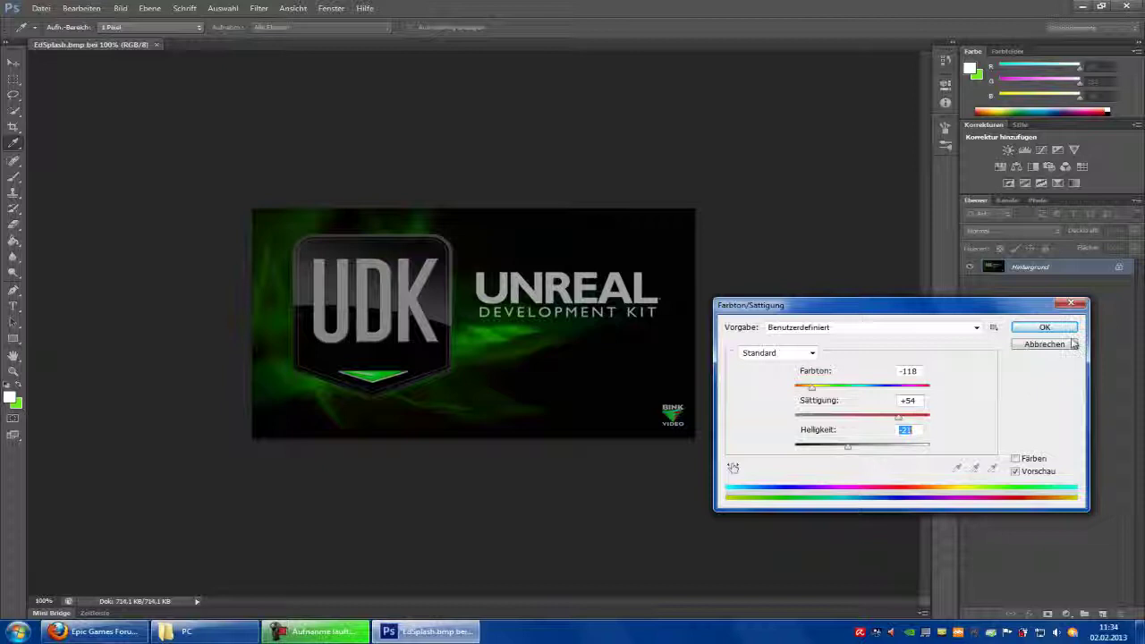
left_click(1047, 329)
Save the recoloured EdSplash bitmap and quit Photoshop.
left_click(40, 8)
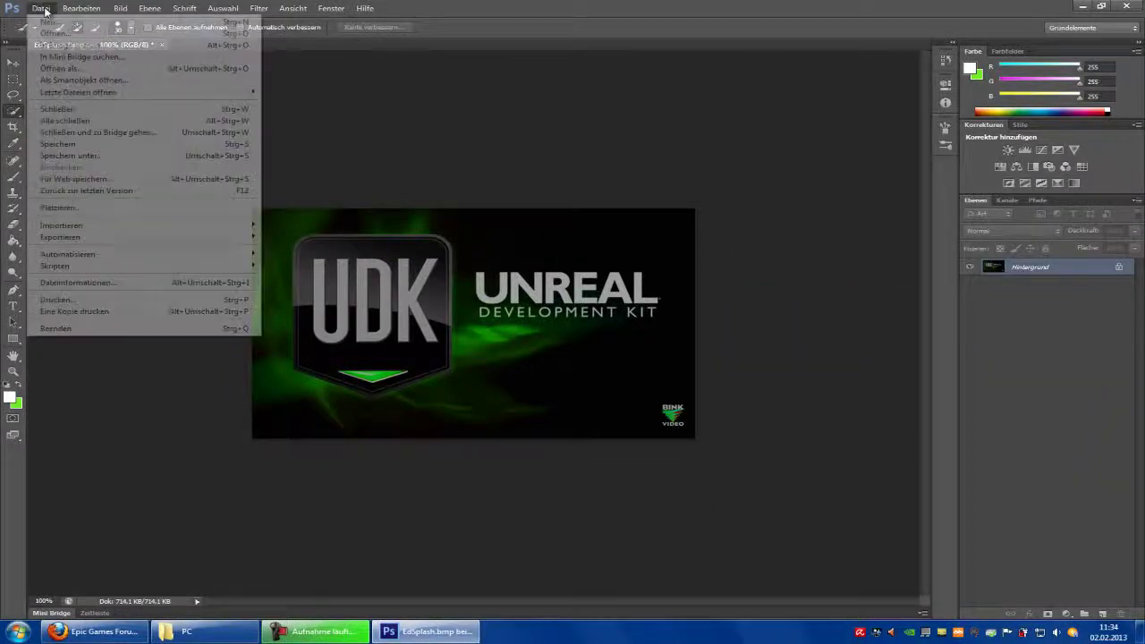
left_click(78, 148)
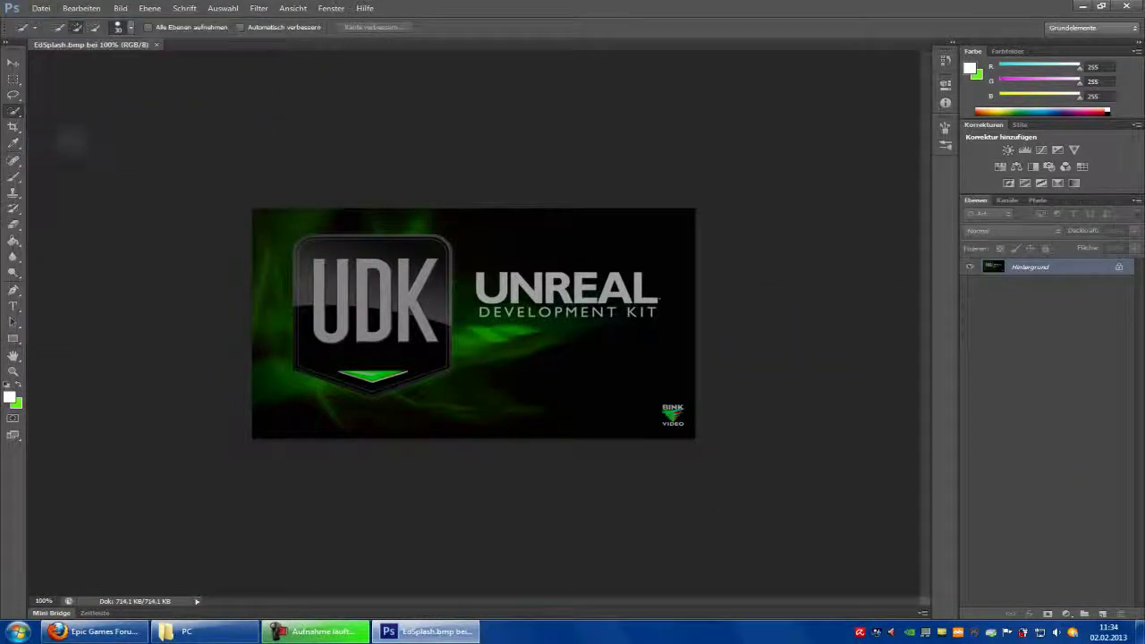
key("ctrl+q")
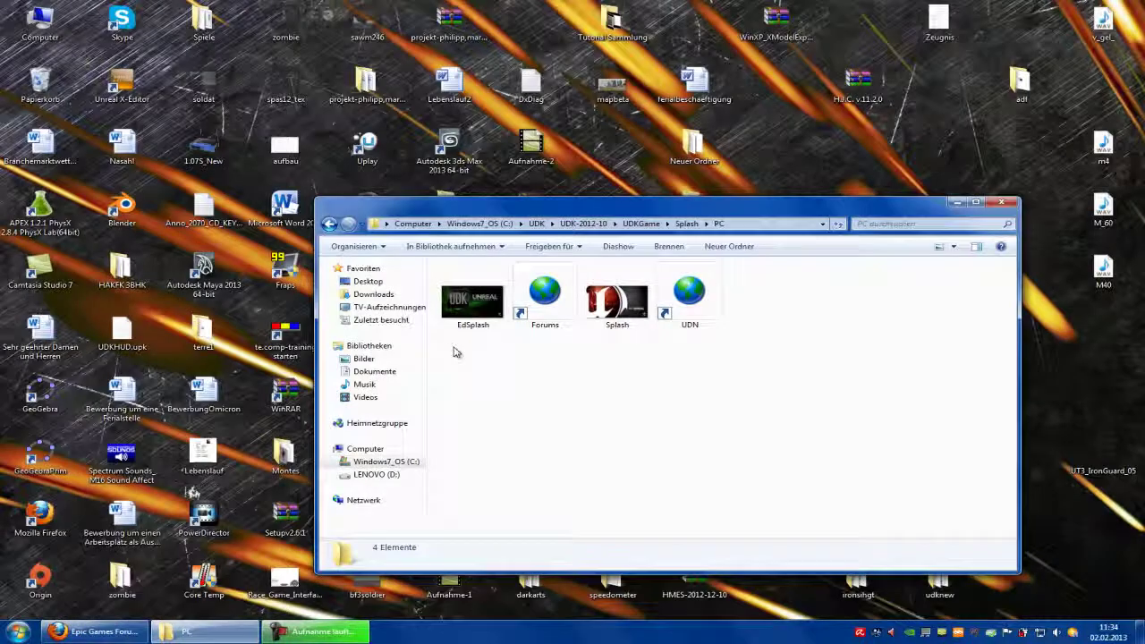
key("super")
right_click(76, 296)
key("Escape")
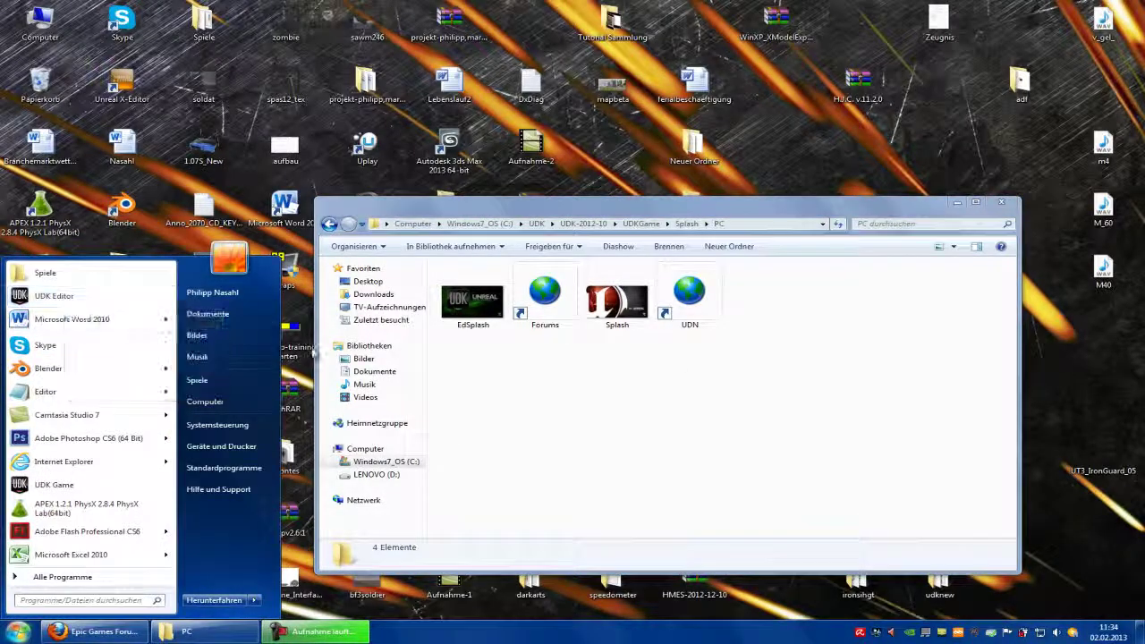
left_click(314, 354)
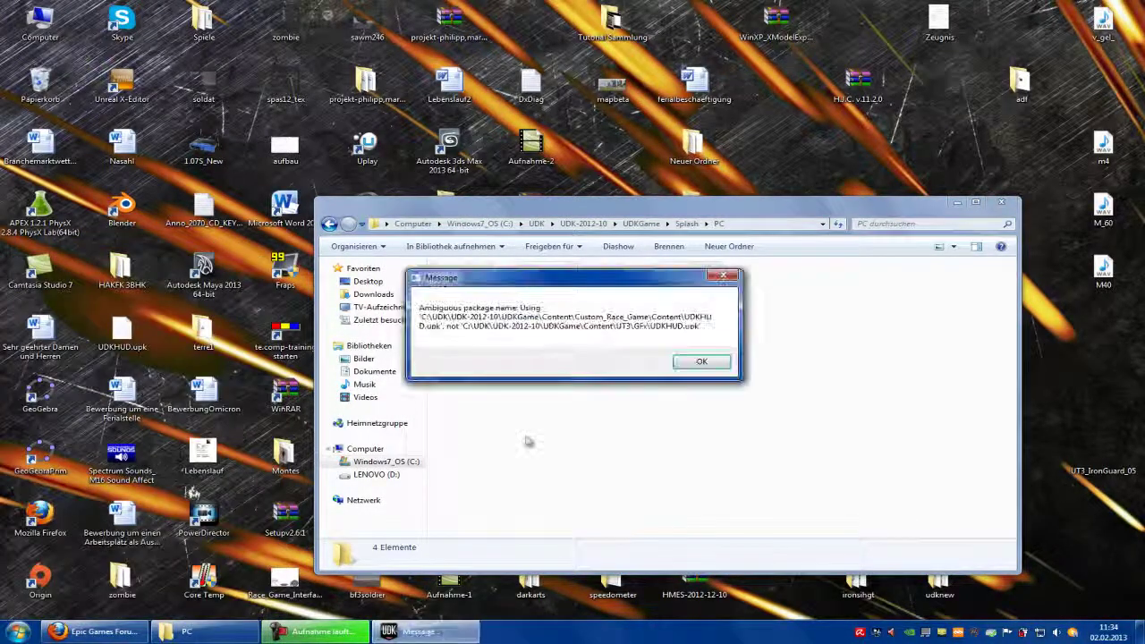
left_click(694, 357)
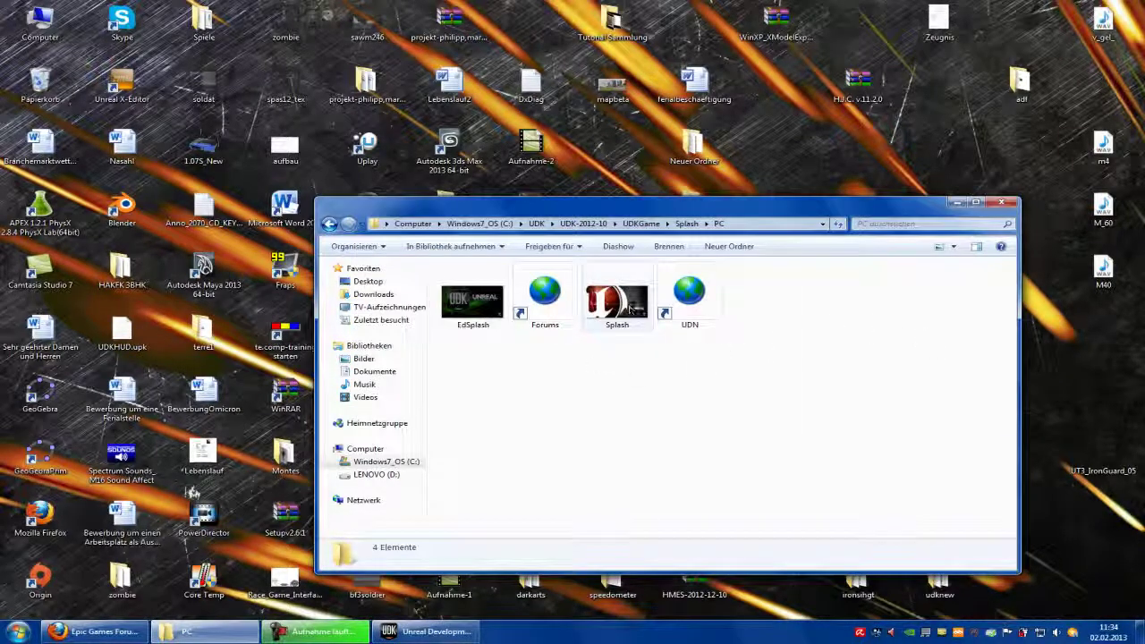
left_click(621, 303)
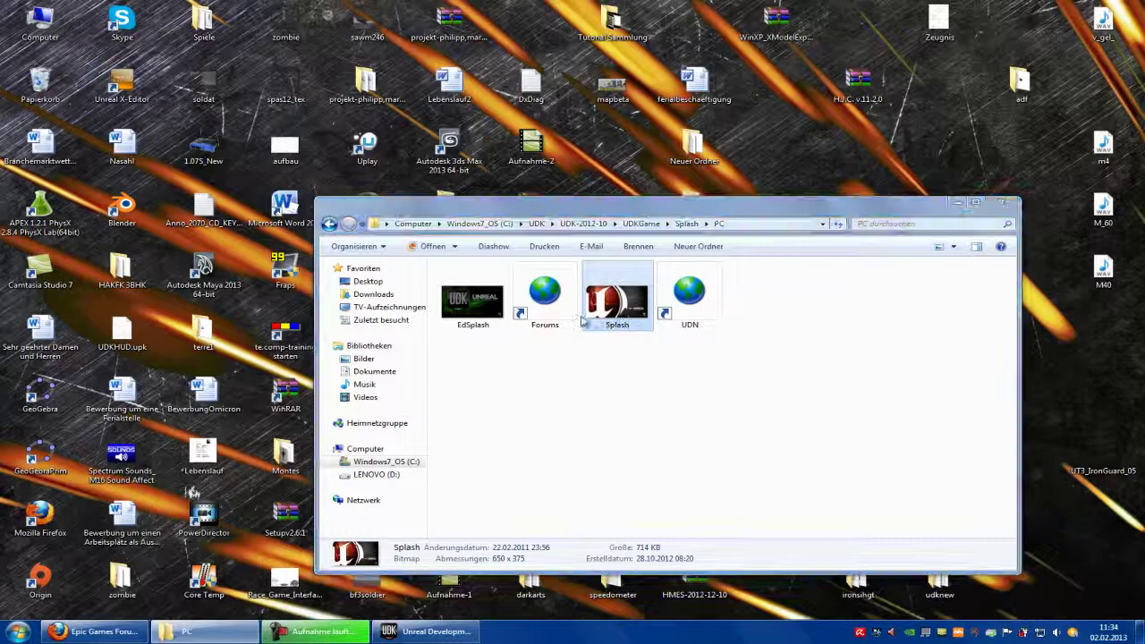
left_click(18, 631)
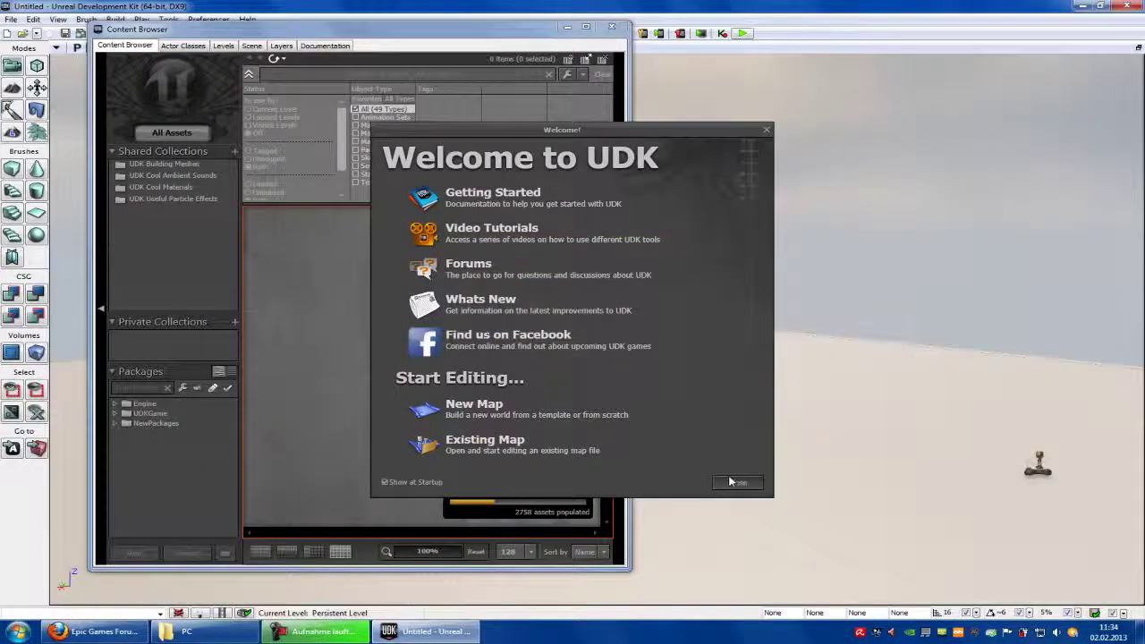
left_click(738, 482)
left_click(613, 28)
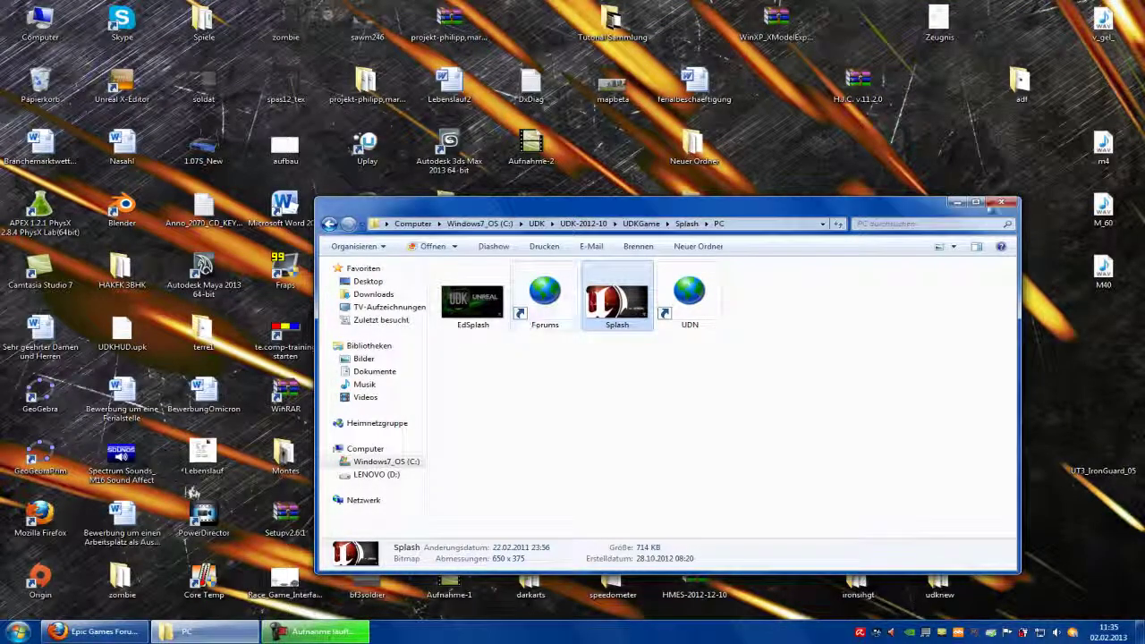
Minimize the Splash\PC window and open profil800 from the desktop thumbnails folder in Photoshop CS6.
left_click(955, 202)
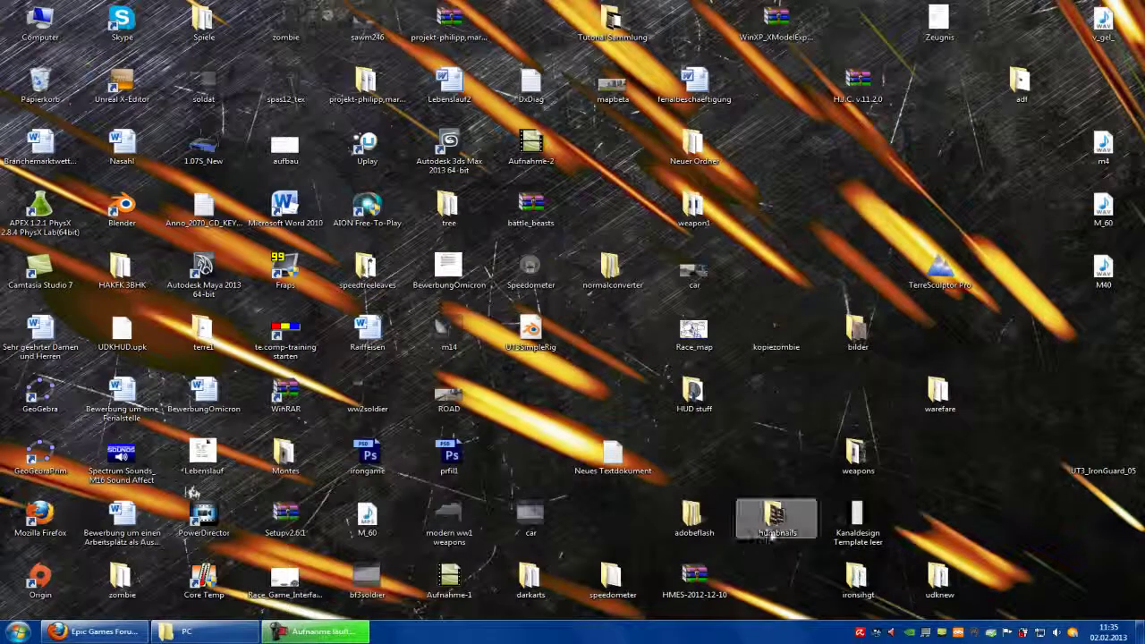
double_click(775, 514)
scroll(689, 418, "down", 1)
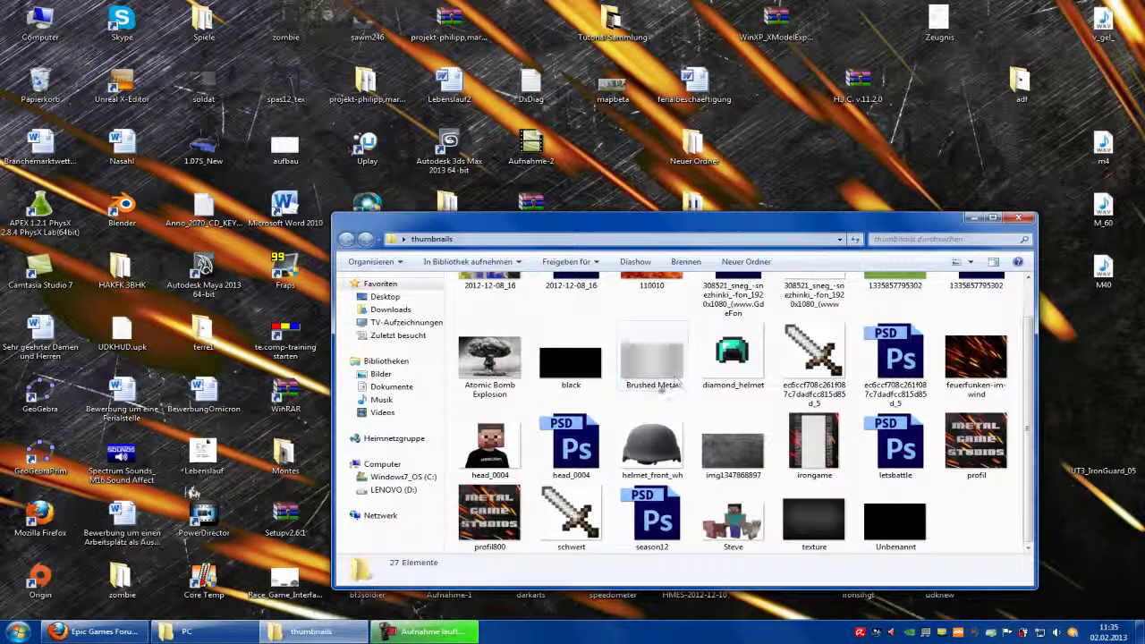
left_click(494, 510)
right_click(494, 510)
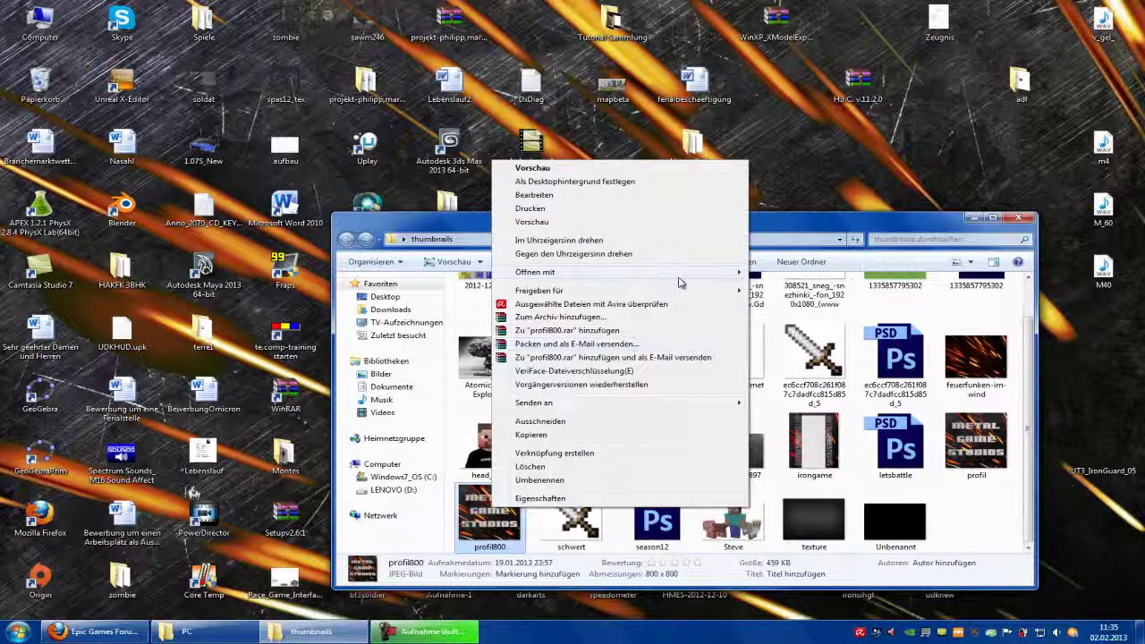
mouse_move(684, 273)
left_click(787, 274)
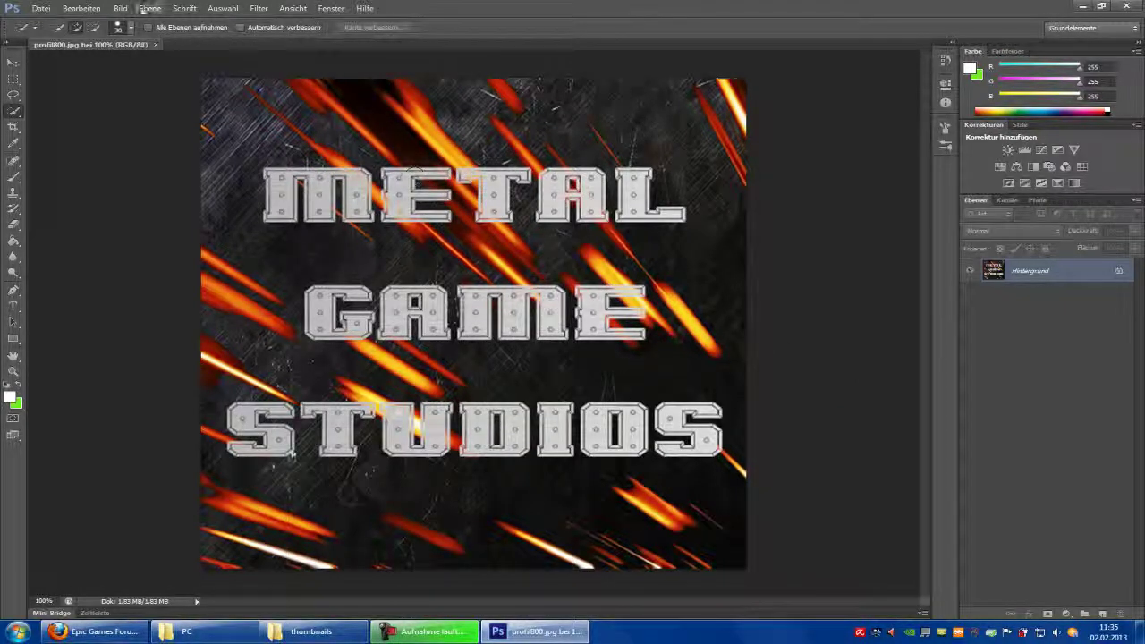
Set Image Size to width 650 and height 375 pixels, checking the Splash\PC bitmap dimensions.
left_click(128, 9)
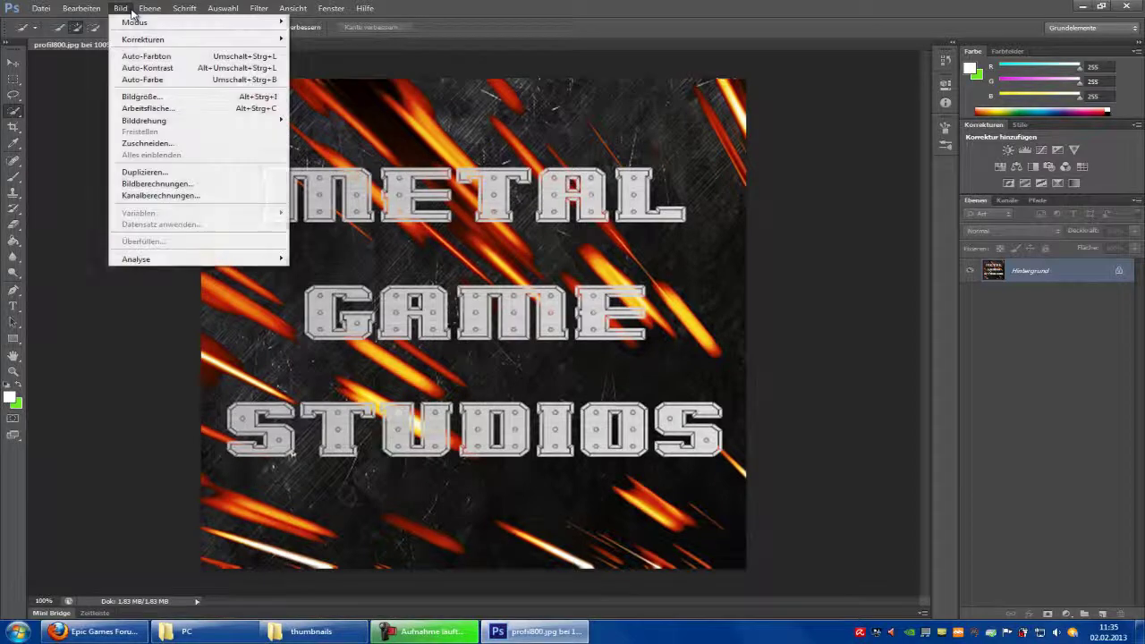
left_click(153, 97)
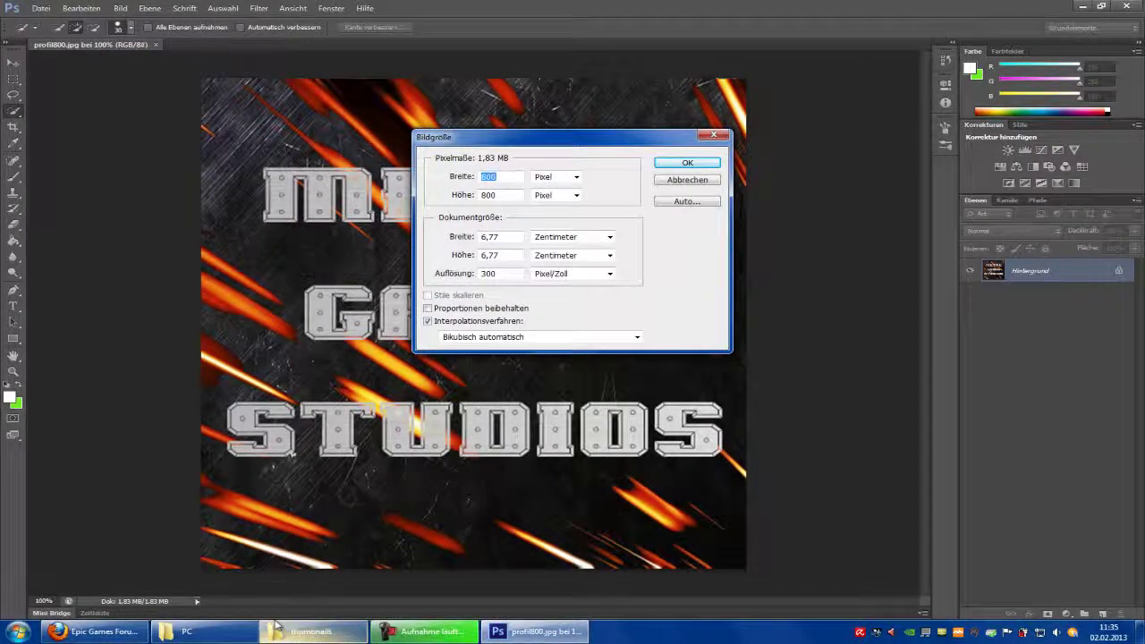
left_click(188, 631)
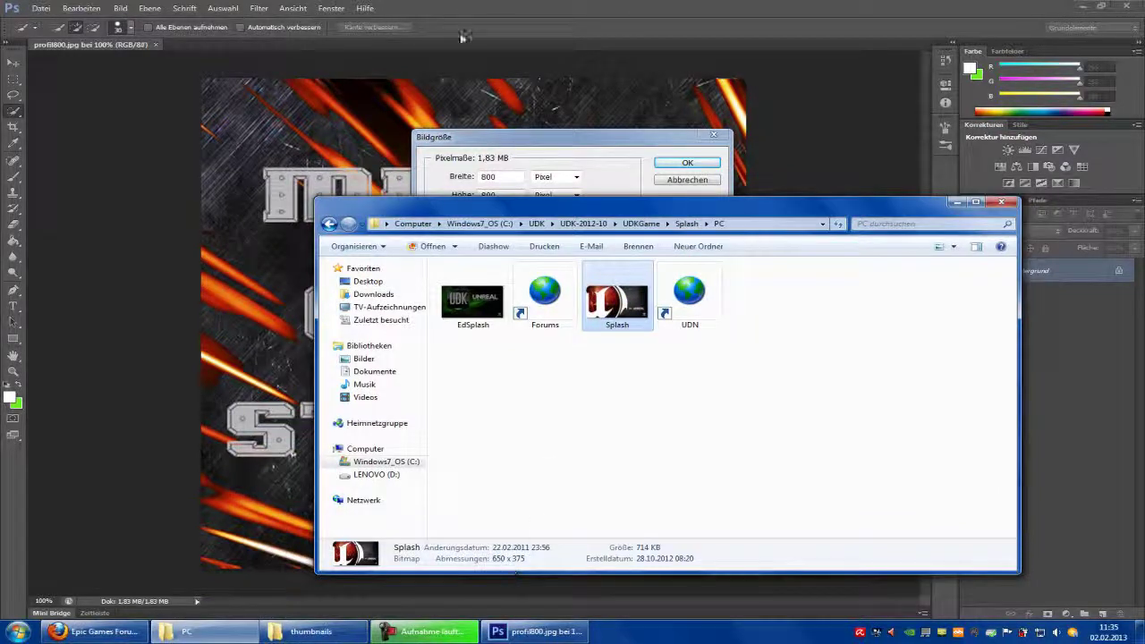
left_click(510, 179)
type("6")
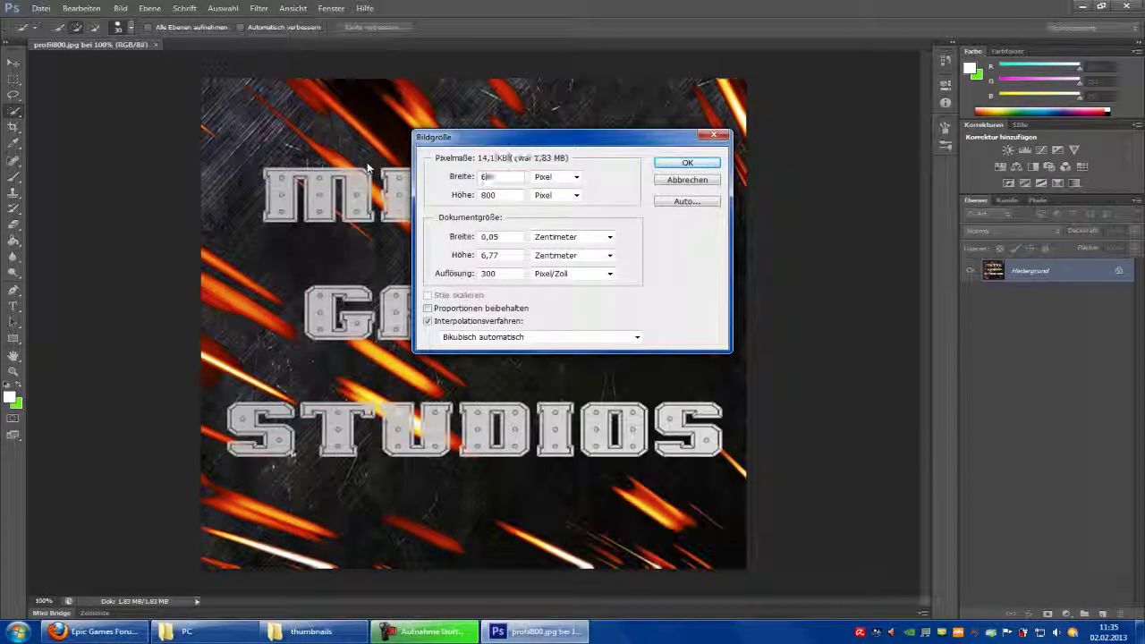
type("50")
left_click(187, 632)
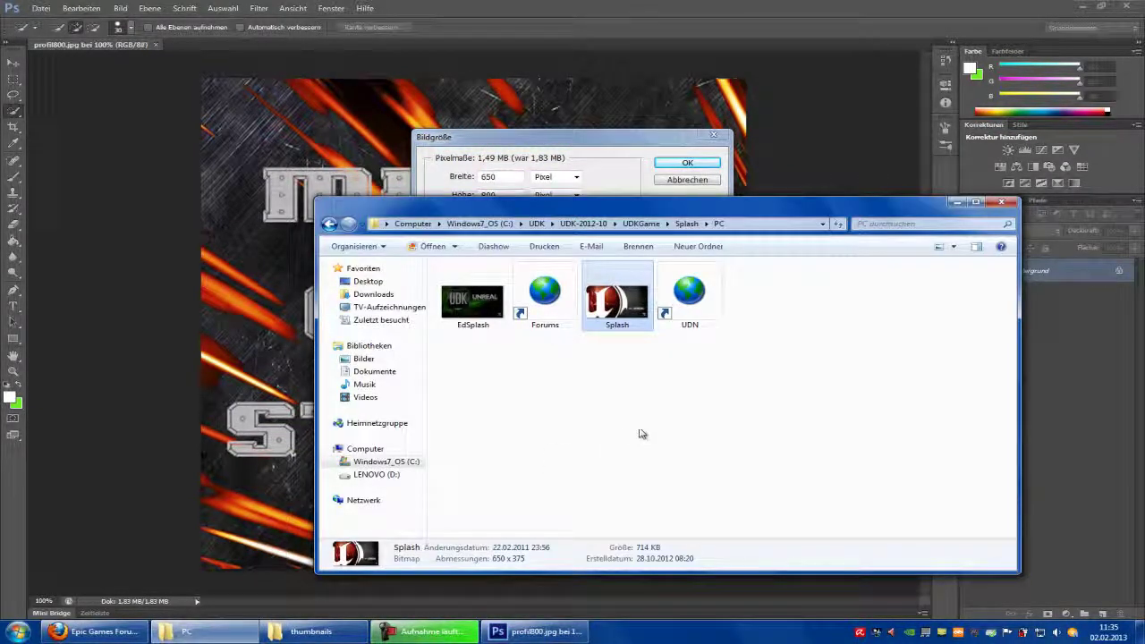
left_click(582, 137)
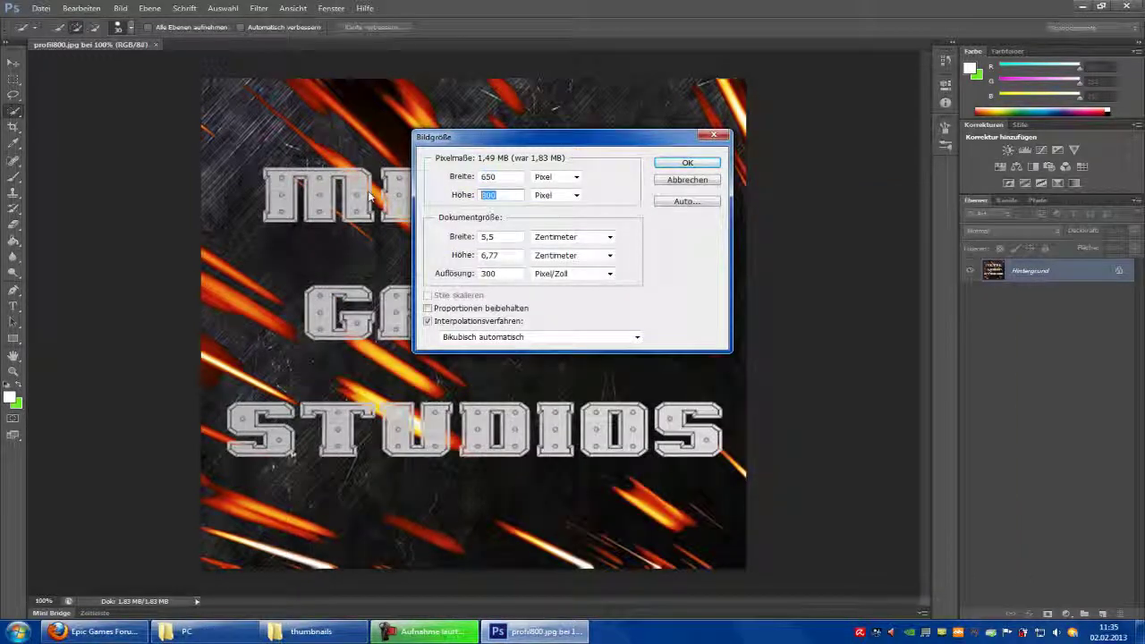
type("375")
key("Return")
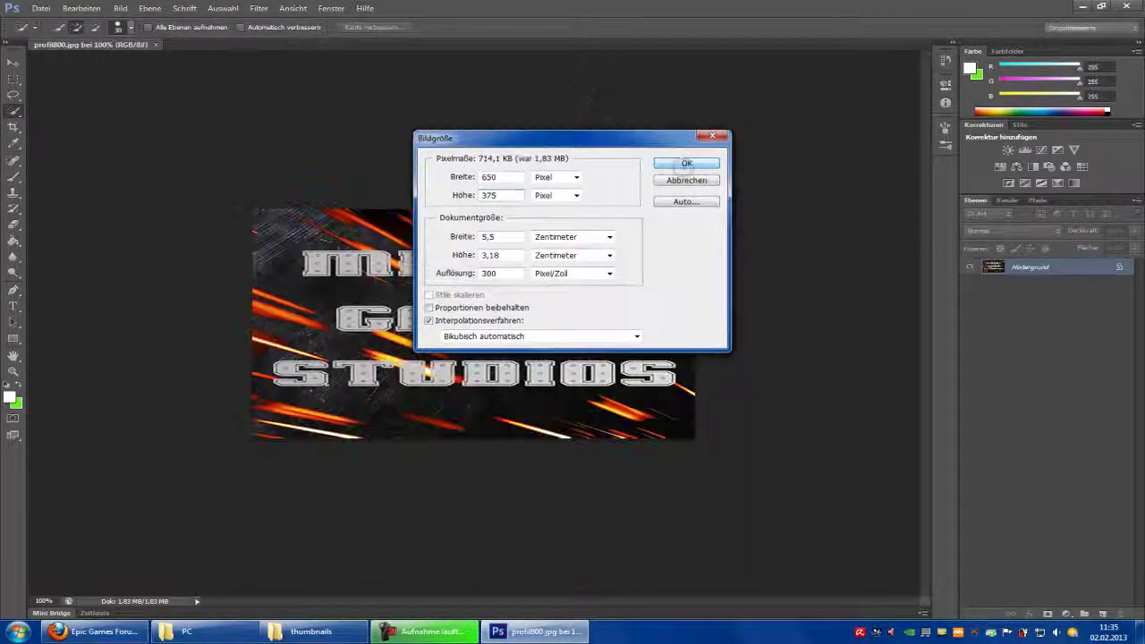
Start Save As for the resized image with BMP as the format.
left_click(40, 8)
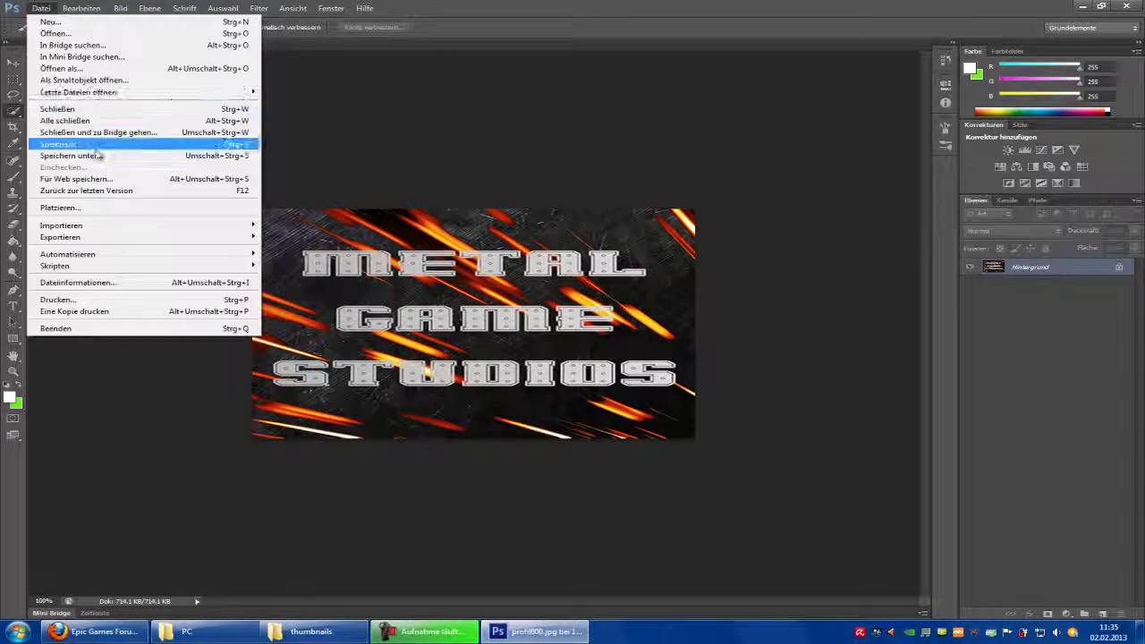
left_click(63, 146)
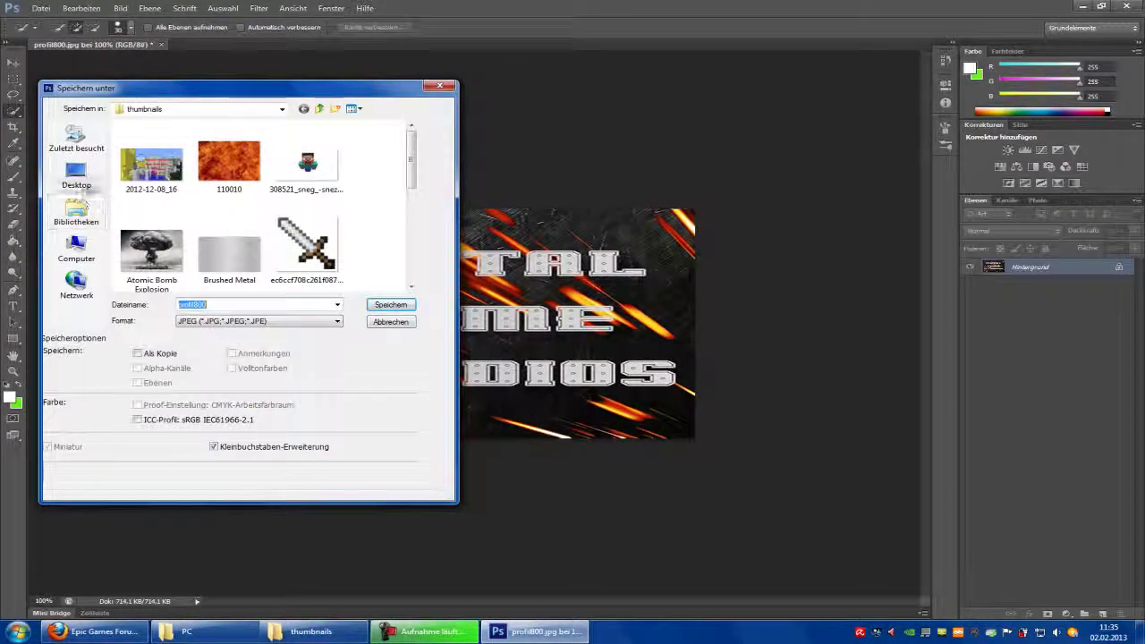
left_click(256, 321)
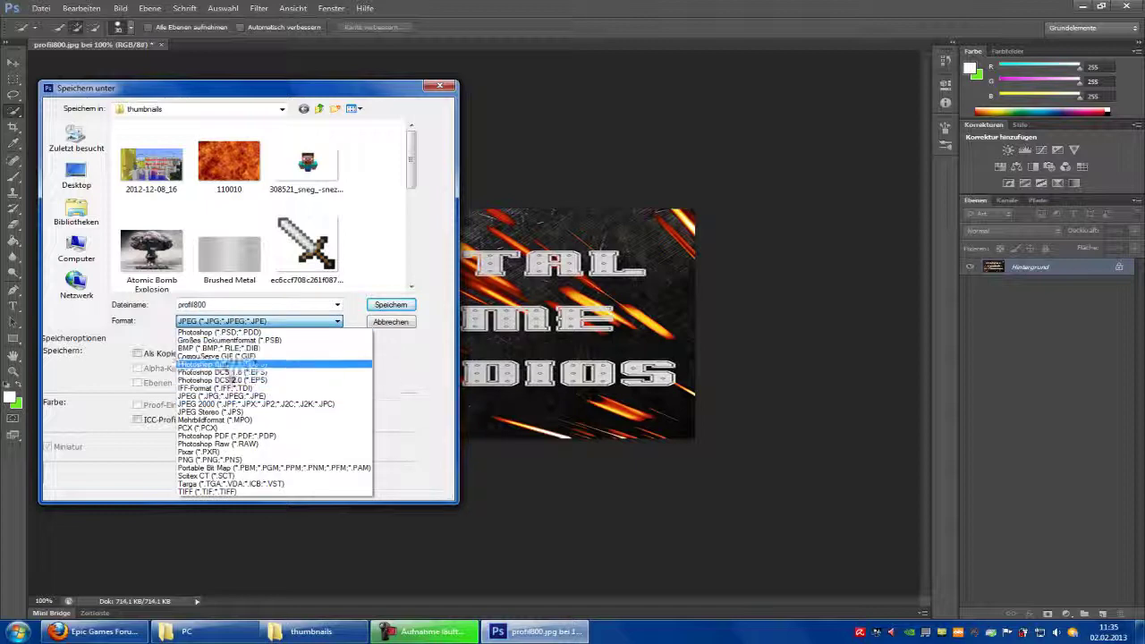
left_click(222, 348)
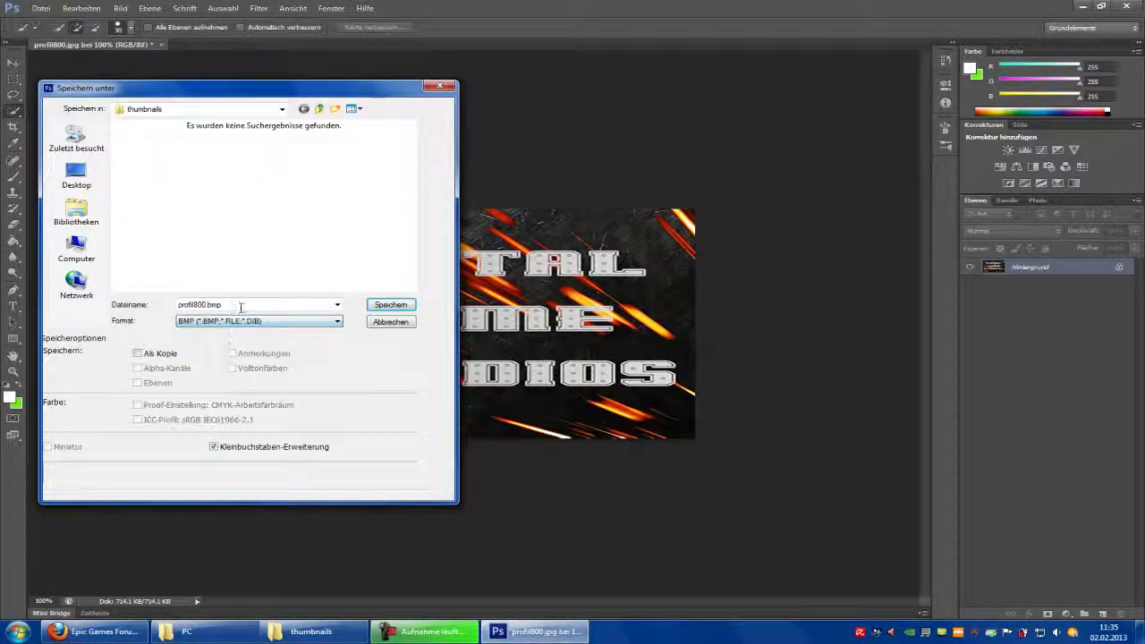
Copy the EdSplash name from the Splash\PC folder and save the image as EdSplash.bmp.
double_click(240, 308)
left_click(179, 631)
right_click(483, 294)
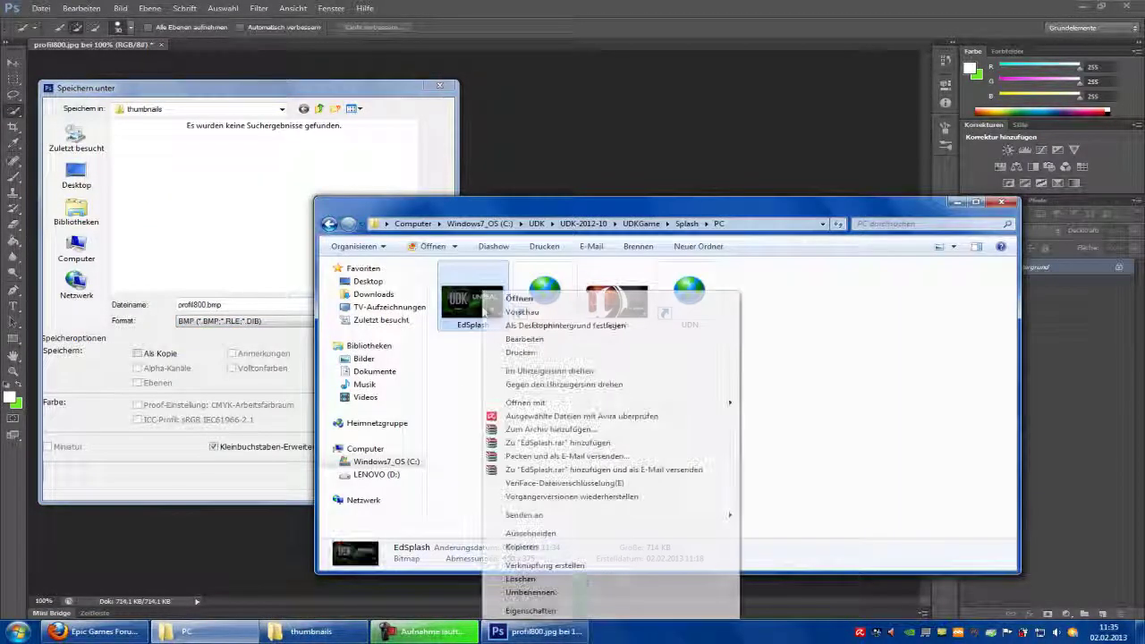
left_click(534, 592)
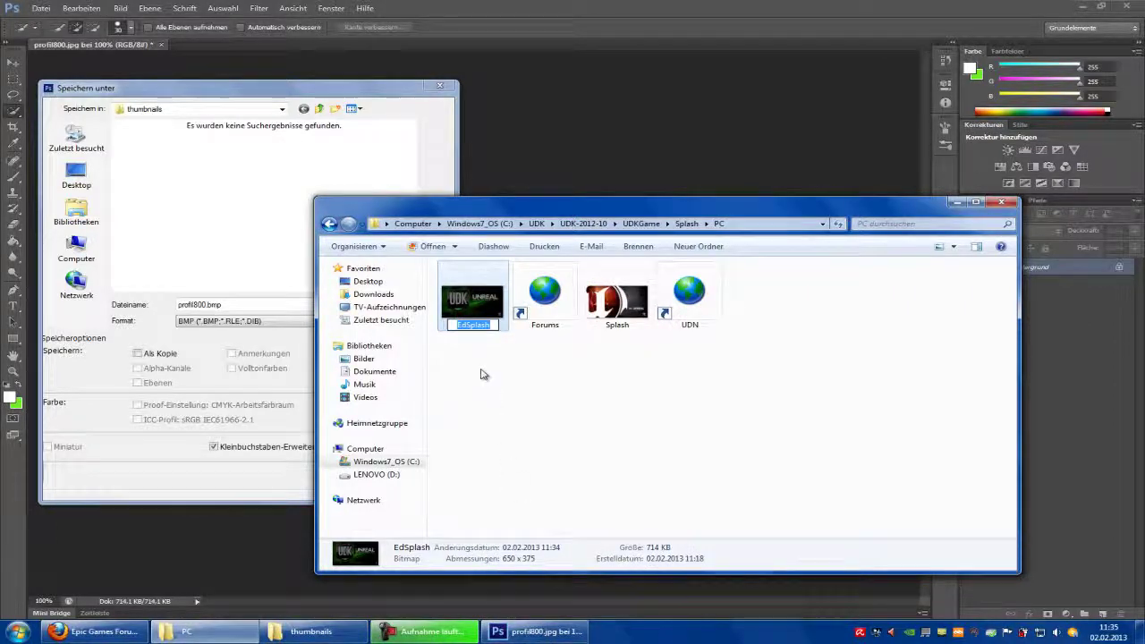
left_click(338, 157)
left_click(240, 305)
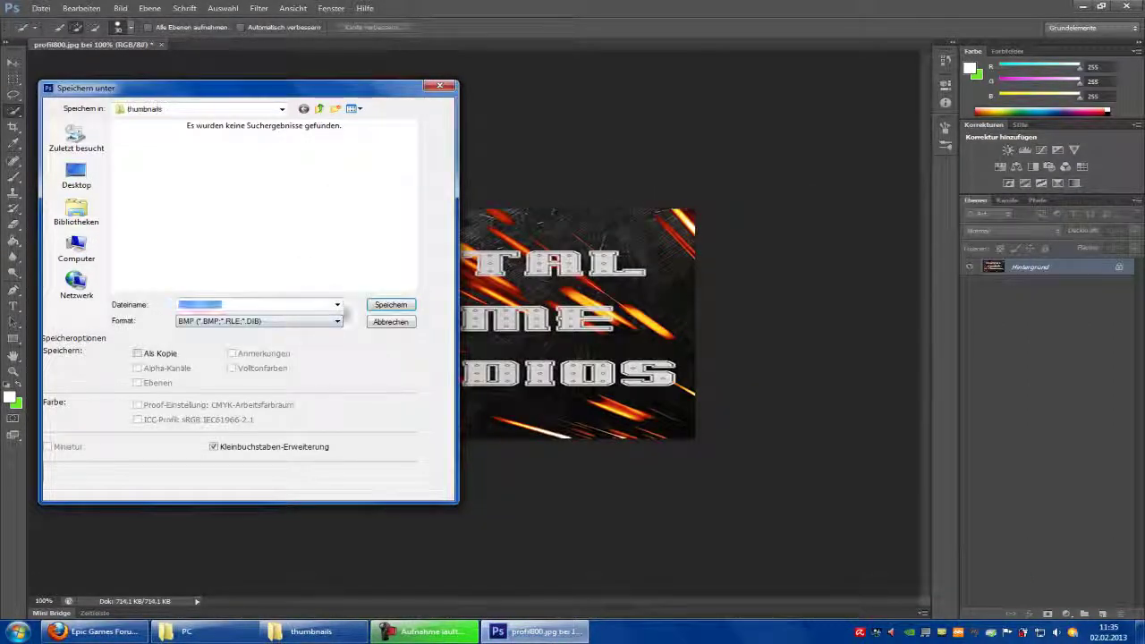
left_click(391, 305)
Confirm the BMP options, close Photoshop, and move EdSplash from thumbnails into Splash\PC, replacing the original.
left_click(637, 177)
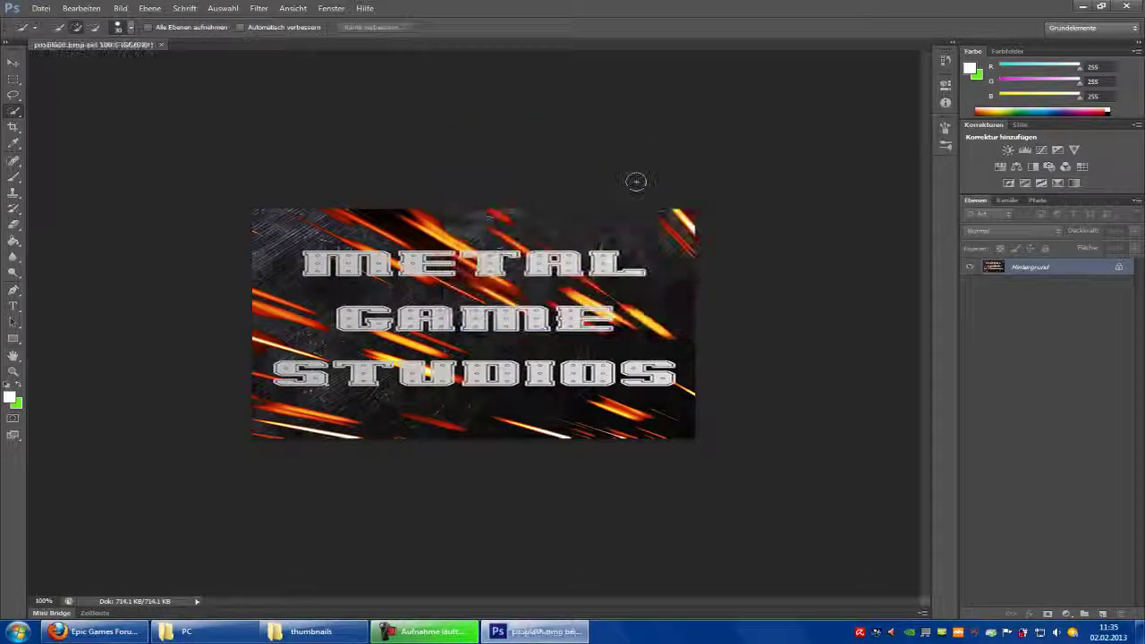
left_click(1127, 6)
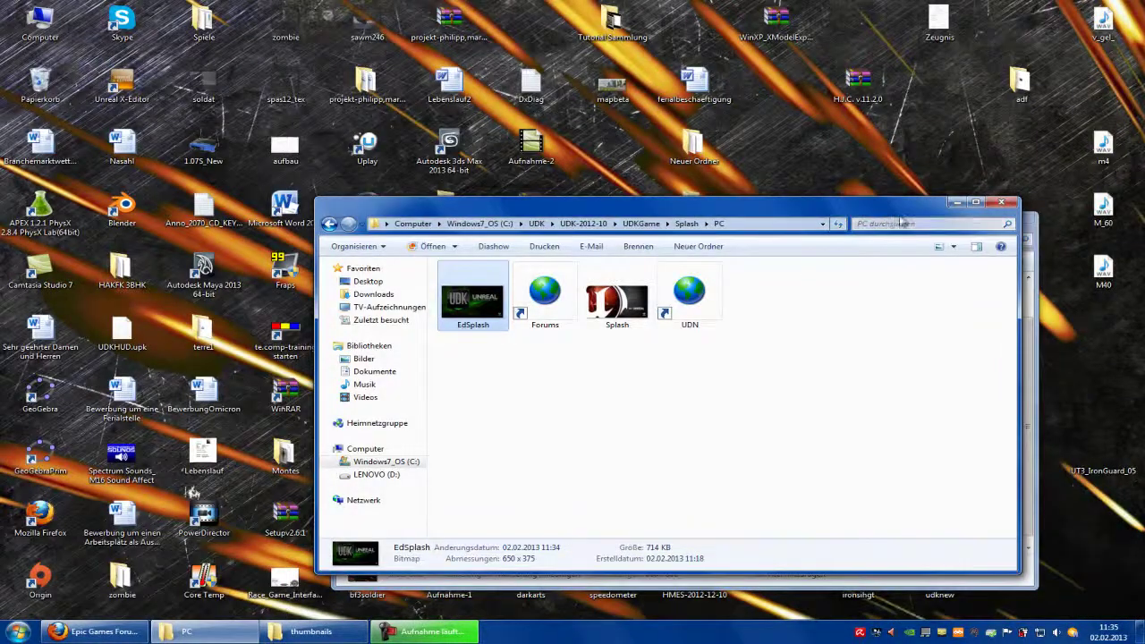
left_click(979, 228)
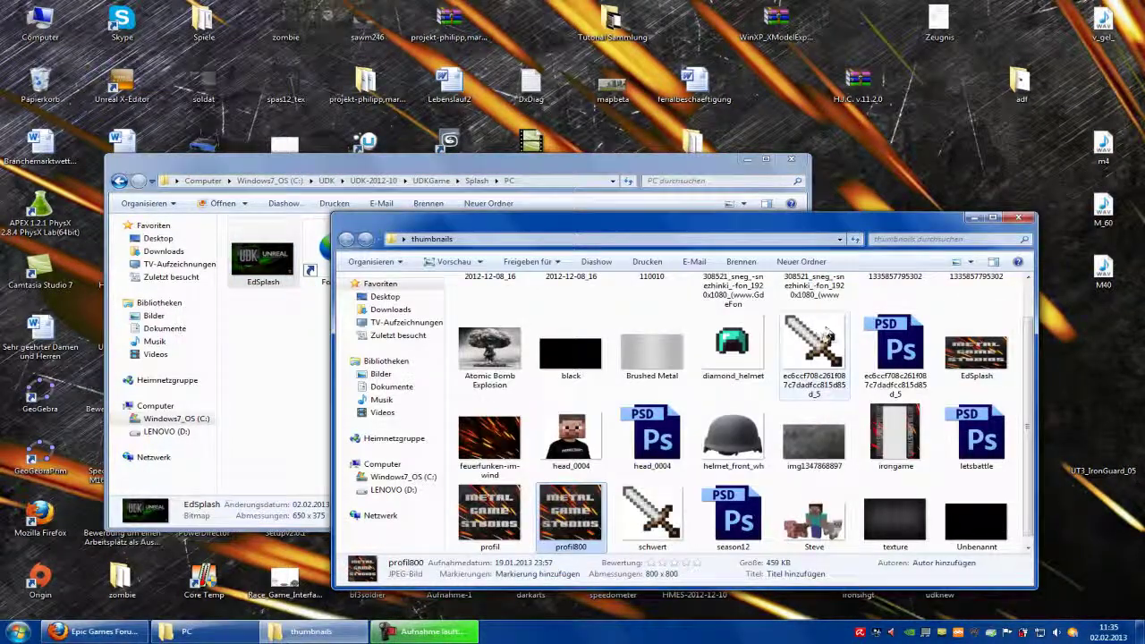
left_click(975, 357)
left_click_drag(979, 358, 277, 376)
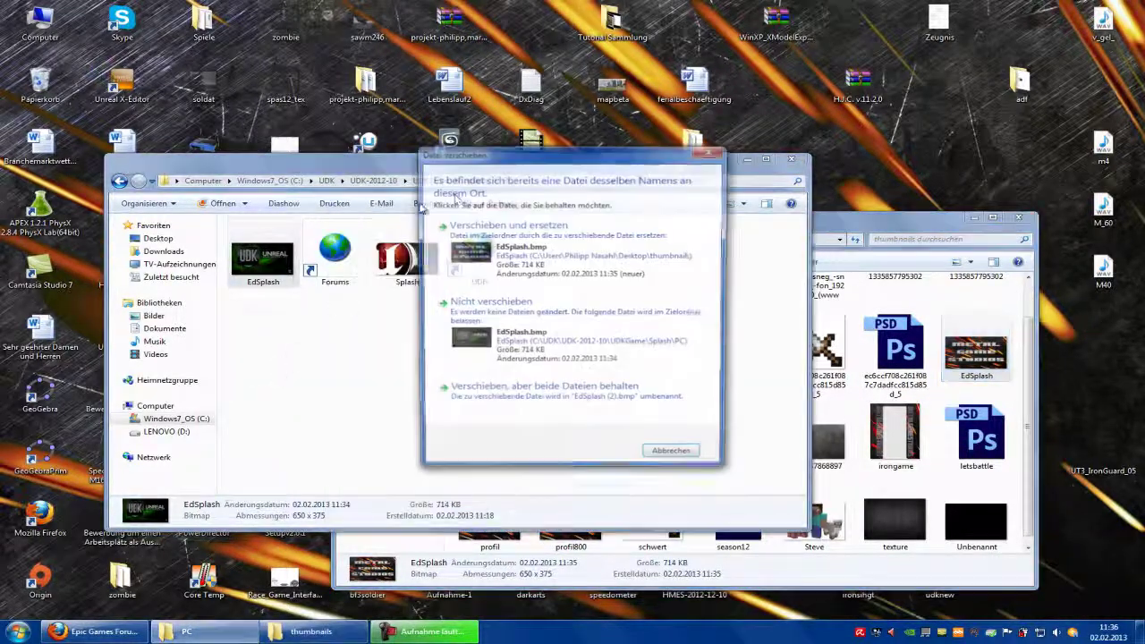
left_click(671, 269)
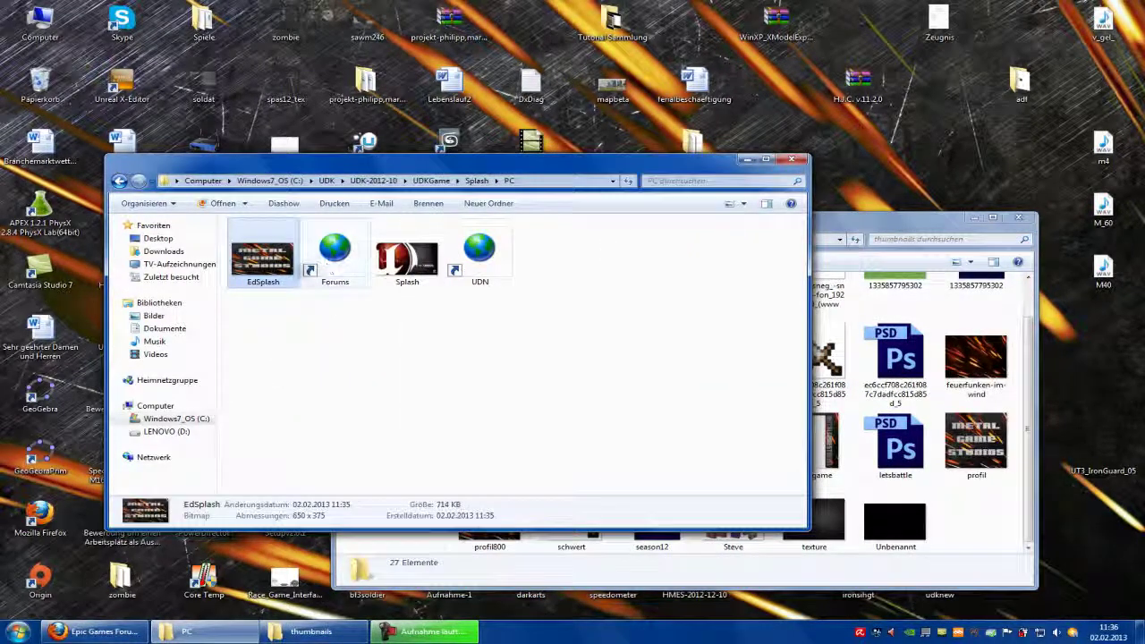
Launch the UDK Editor and watch the Metal Game Studios splash screen appear.
left_click(18, 631)
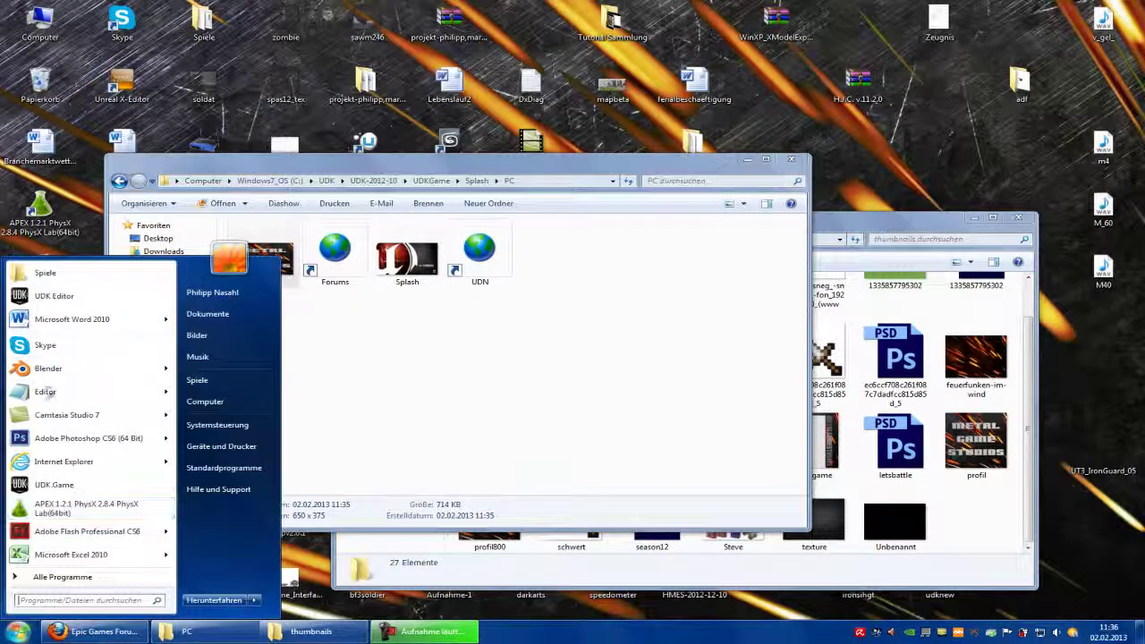
right_click(67, 297)
key("Escape")
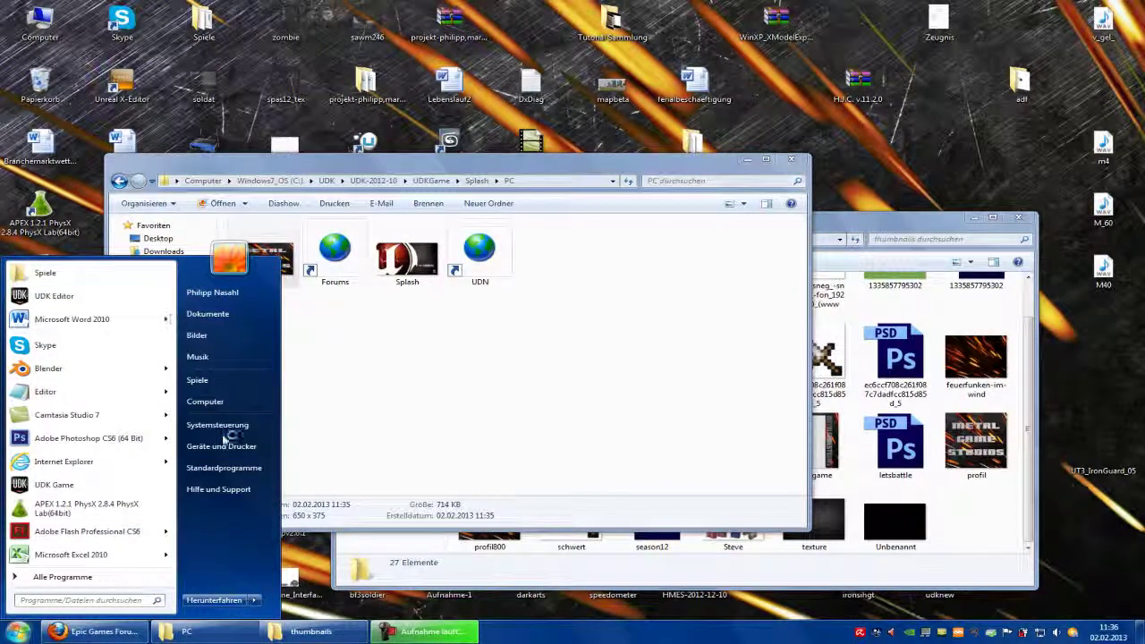
left_click(714, 362)
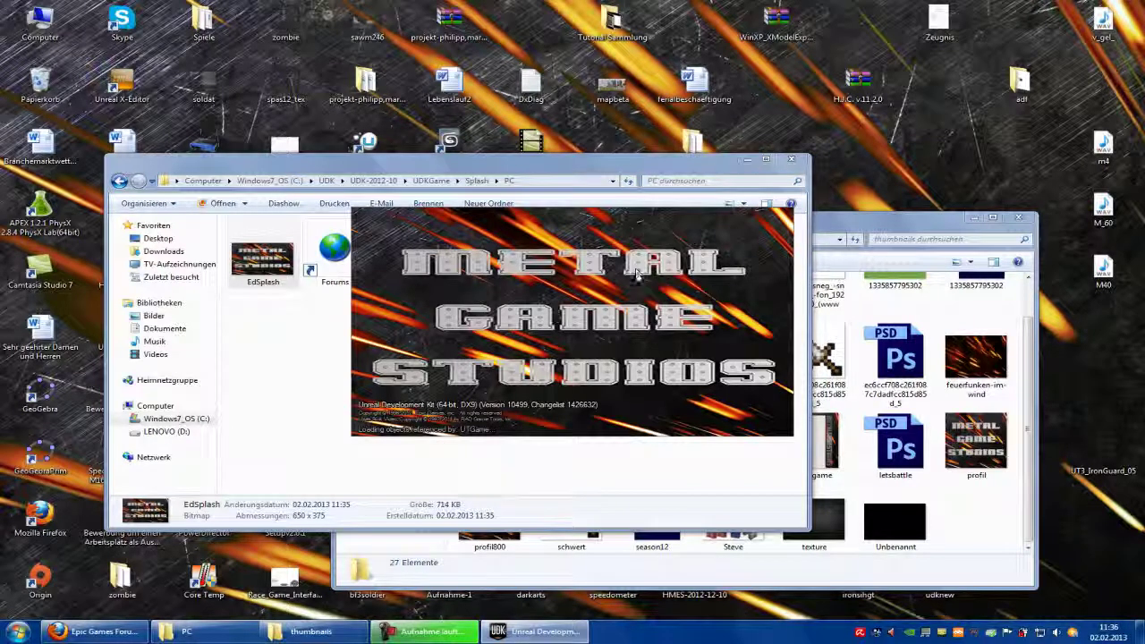
left_click(284, 362)
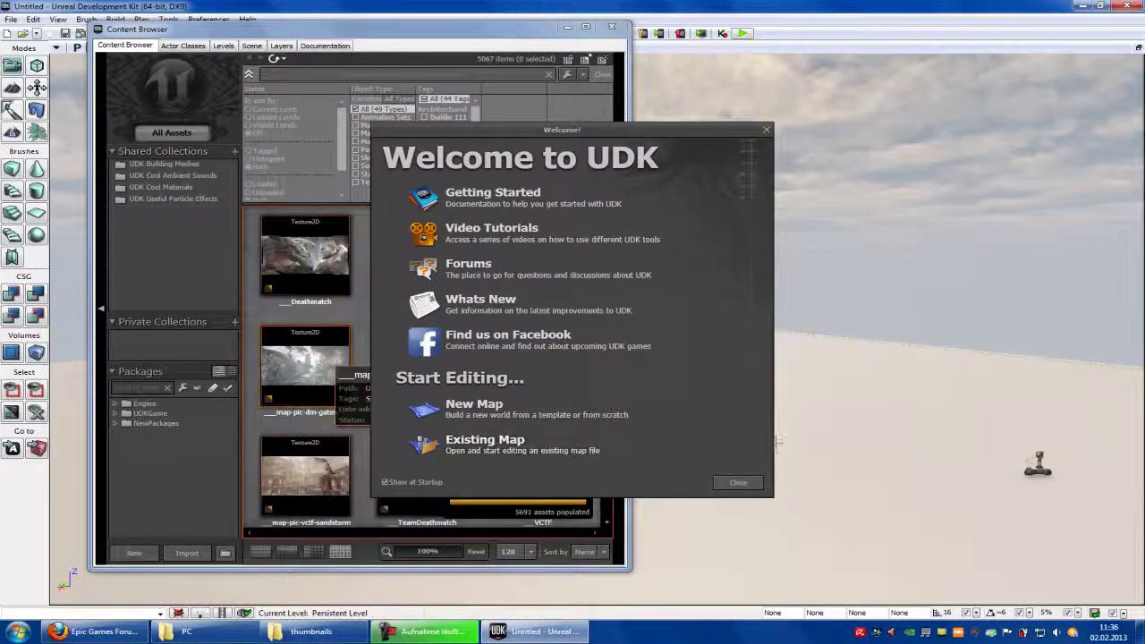
Close the Welcome screen, the Content Browser and the UDK editor.
left_click(750, 482)
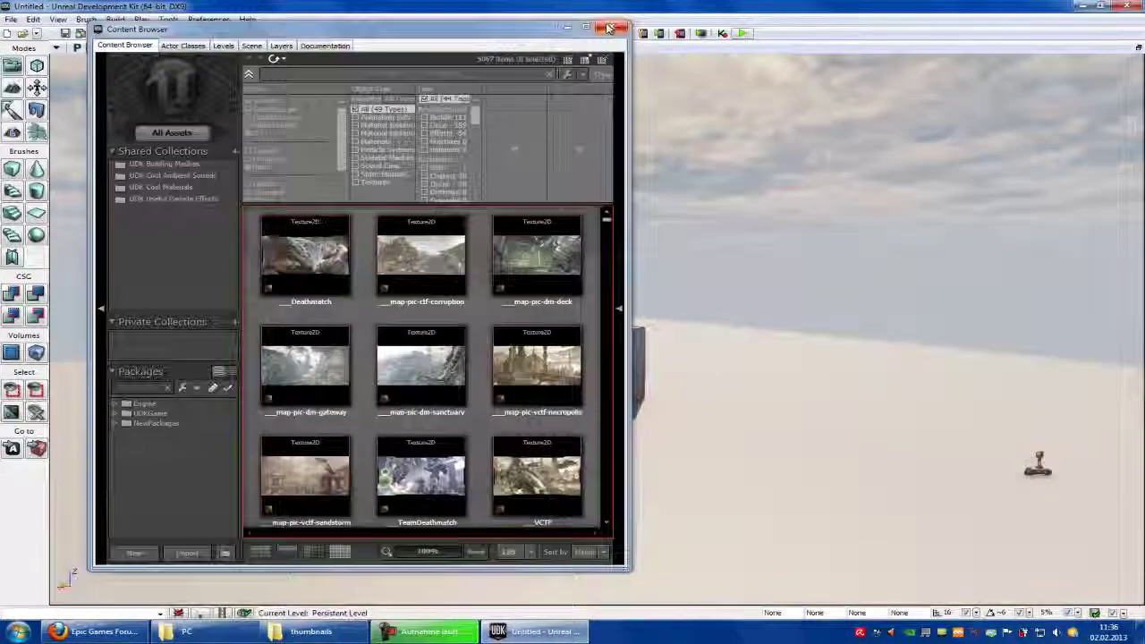
left_click(609, 25)
left_click(1127, 6)
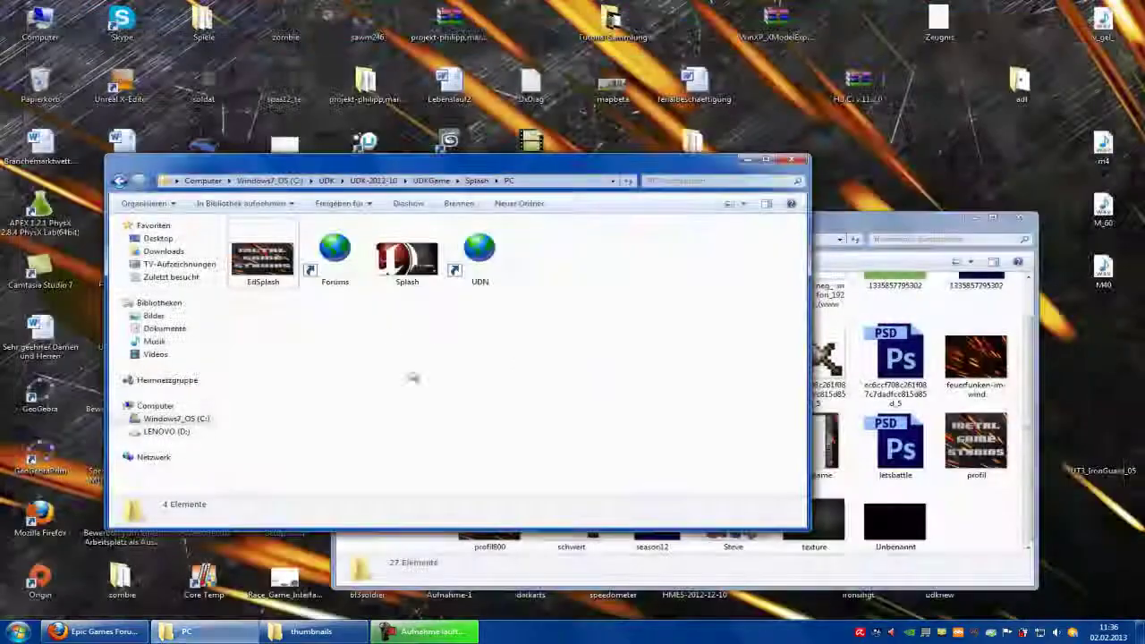
Compare the EdSplash and Splash details, then close the Splash\PC and thumbnails windows.
left_click(250, 256)
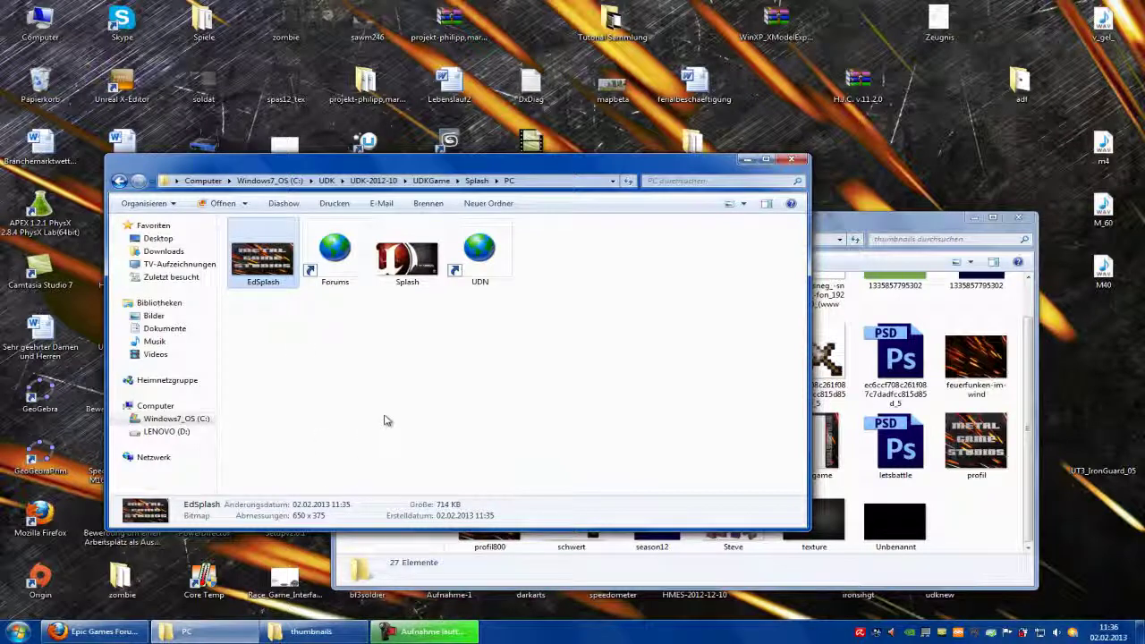
left_click(419, 257)
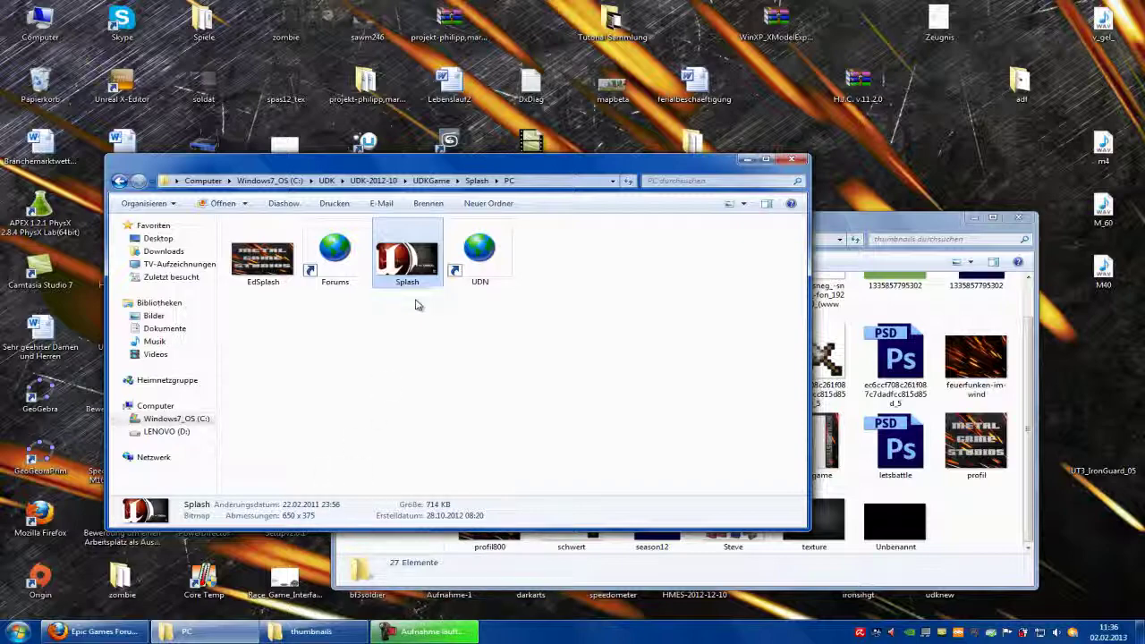
left_click(791, 160)
left_click(1019, 216)
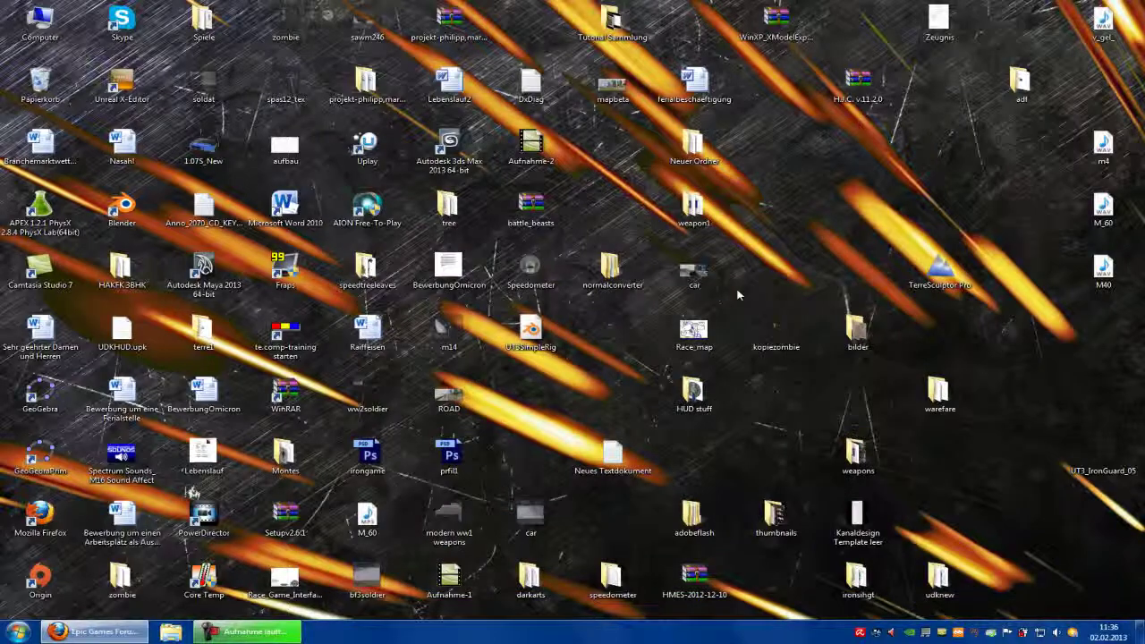